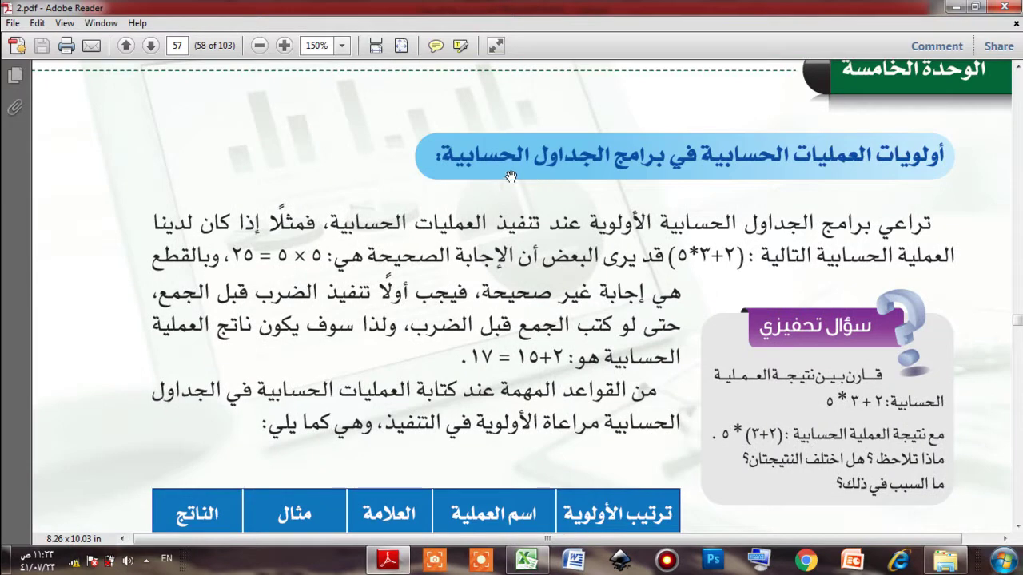
# Step: Read the operator priority table and the worked example on order of operations in the textbook
pyautogui.scroll(-8, 502, 128)
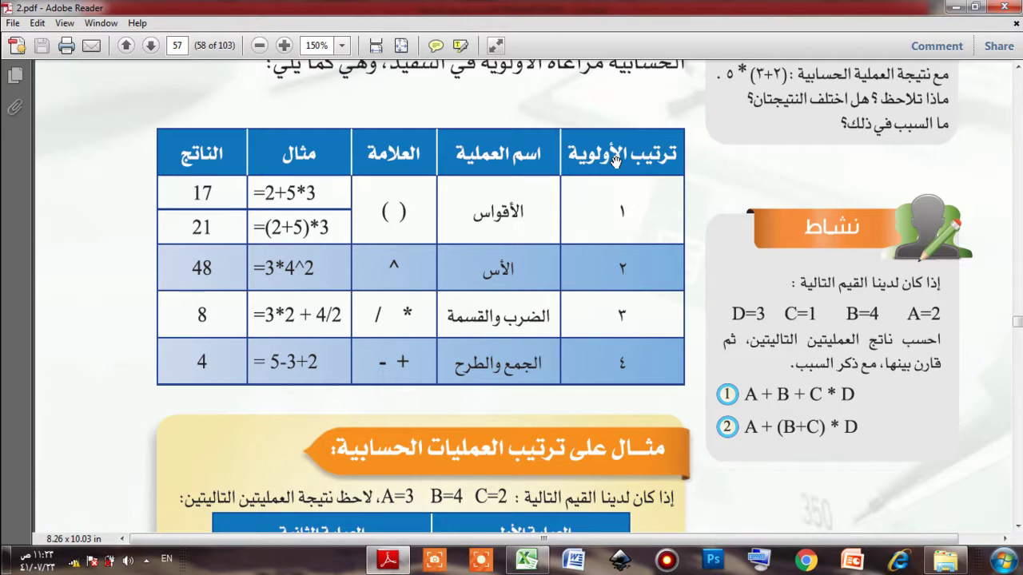
pyautogui.scroll(-2, 390, 220)
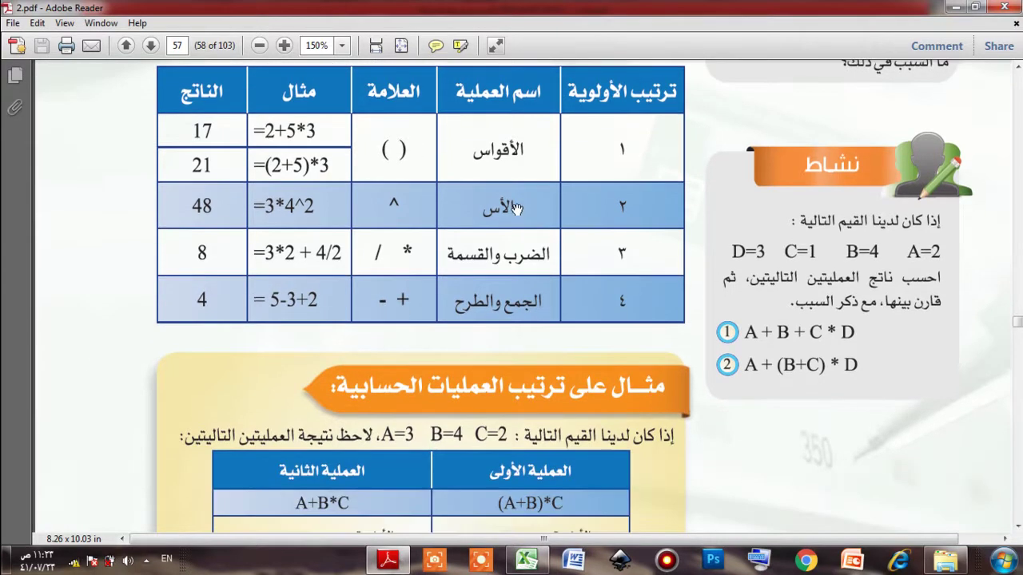
pyautogui.scroll(-1, 511, 207)
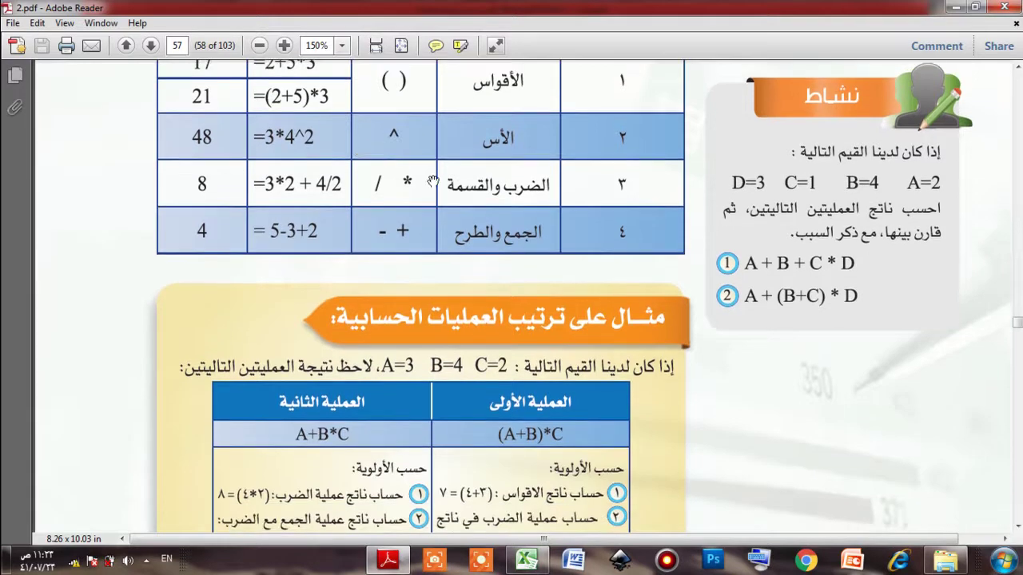
pyautogui.moveTo(475, 240); pyautogui.dragTo(464, 272)
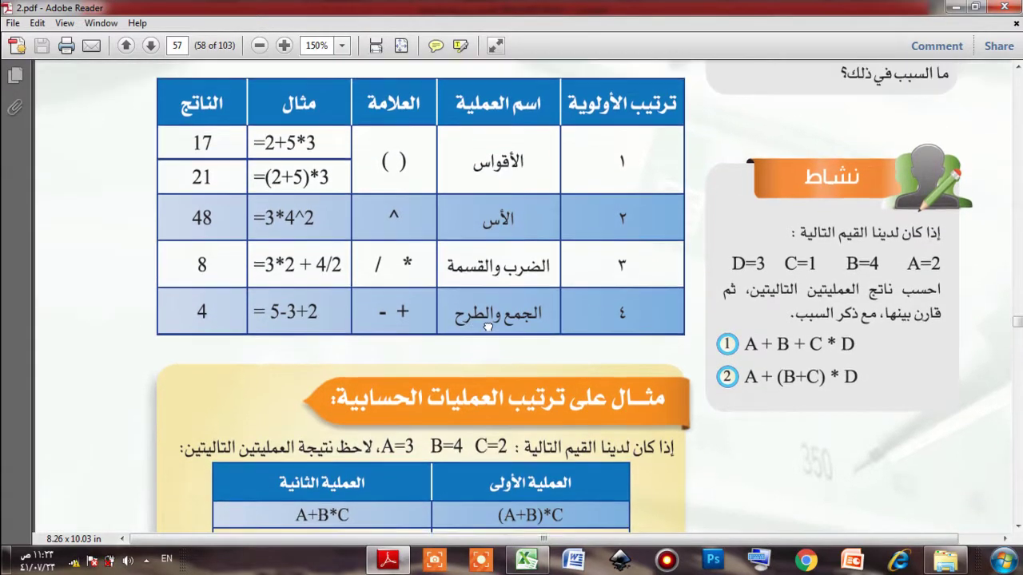
pyautogui.moveTo(487, 326); pyautogui.dragTo(504, 145)
pyautogui.moveTo(522, 307); pyautogui.dragTo(527, 128)
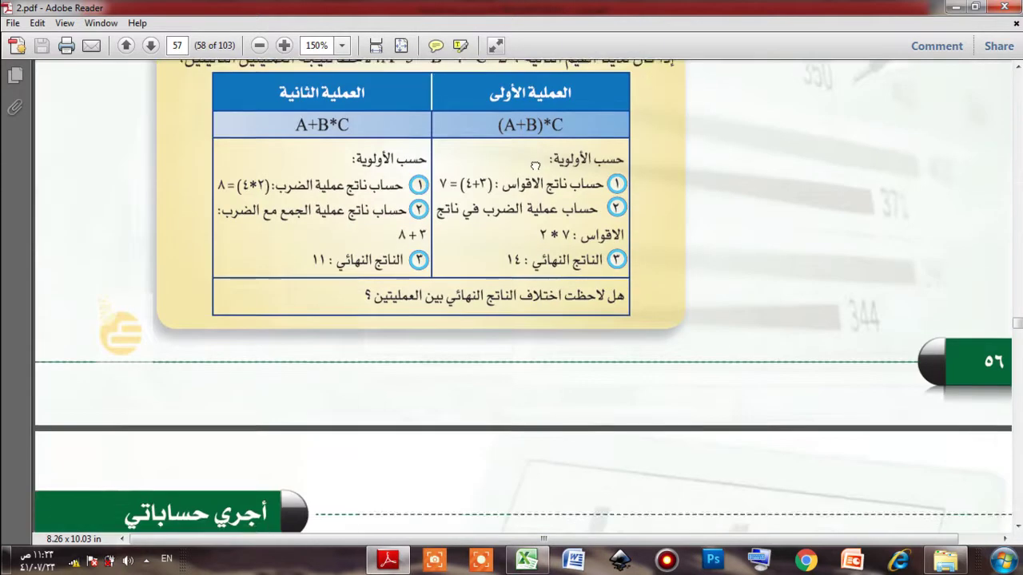
# Step: Read the definition of functions in the Functions section of the textbook's following page
pyautogui.moveTo(615, 344); pyautogui.dragTo(619, 104)
pyautogui.moveTo(552, 272); pyautogui.dragTo(519, 56)
pyautogui.moveTo(518, 230); pyautogui.dragTo(527, 263)
pyautogui.moveTo(630, 269); pyautogui.dragTo(658, 256)
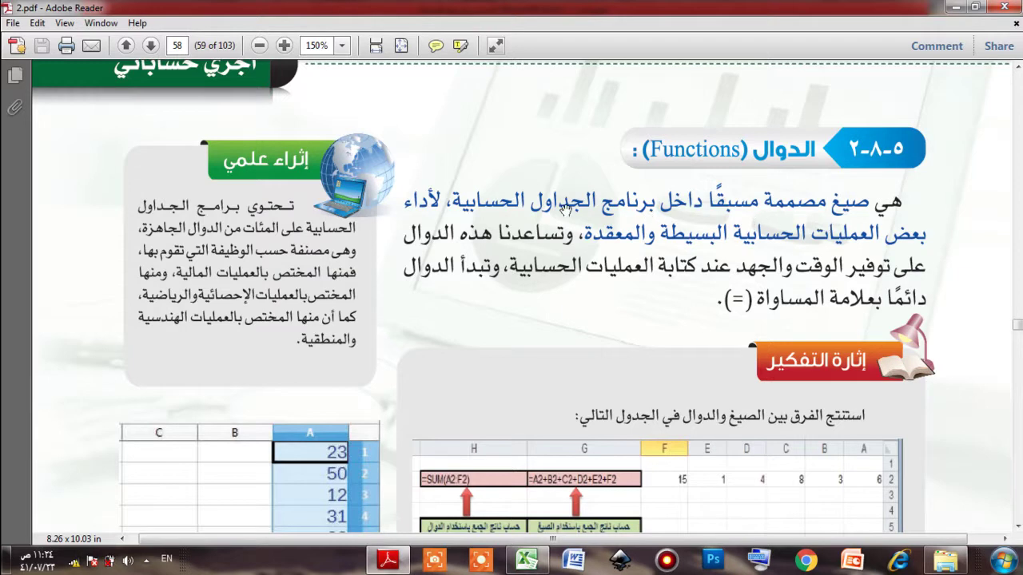
pyautogui.moveTo(457, 229); pyautogui.dragTo(466, 195)
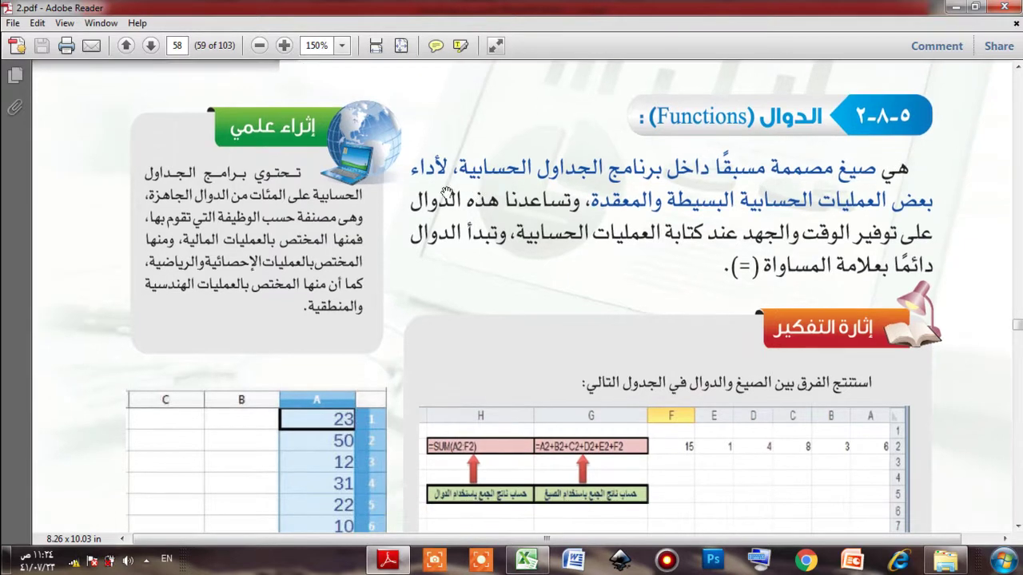
pyautogui.moveTo(676, 257)
pyautogui.mouseDown()
pyautogui.moveTo(649, 223)
pyautogui.moveTo(690, 253)
pyautogui.mouseUp()
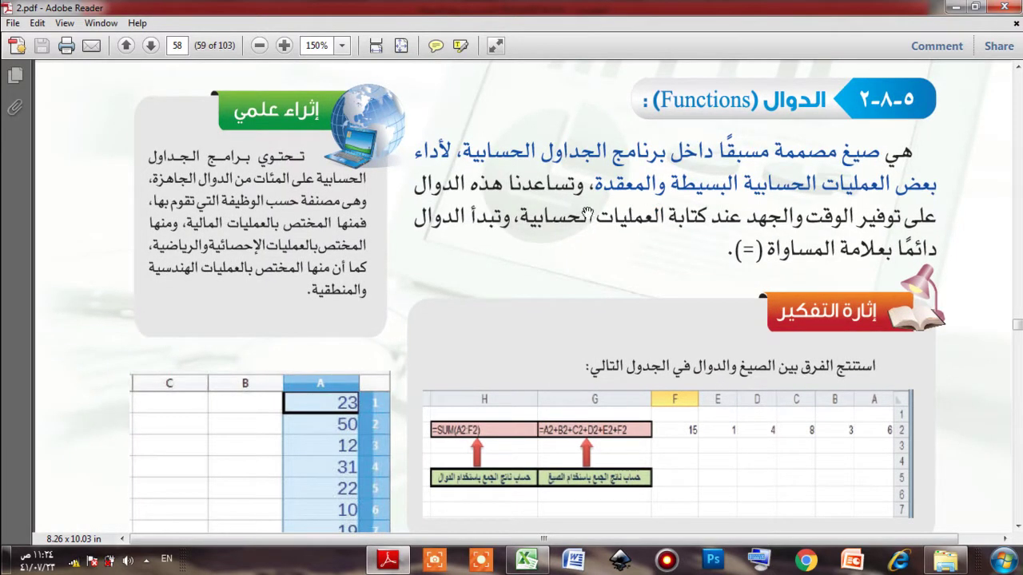
pyautogui.scroll(-1, 598, 235)
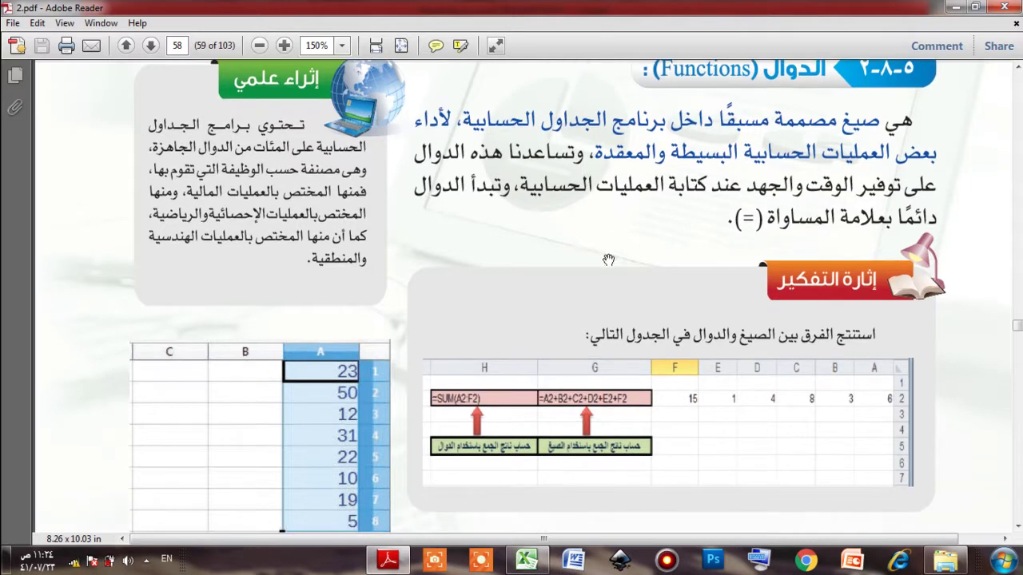
# Step: Enlarge the page to 300% and examine the table comparing =A2+B2+C2+D2+E2+F2 with =SUM(A2:F2)
pyautogui.scroll(-2, 608, 259)
pyautogui.scroll(-4, 559, 301)
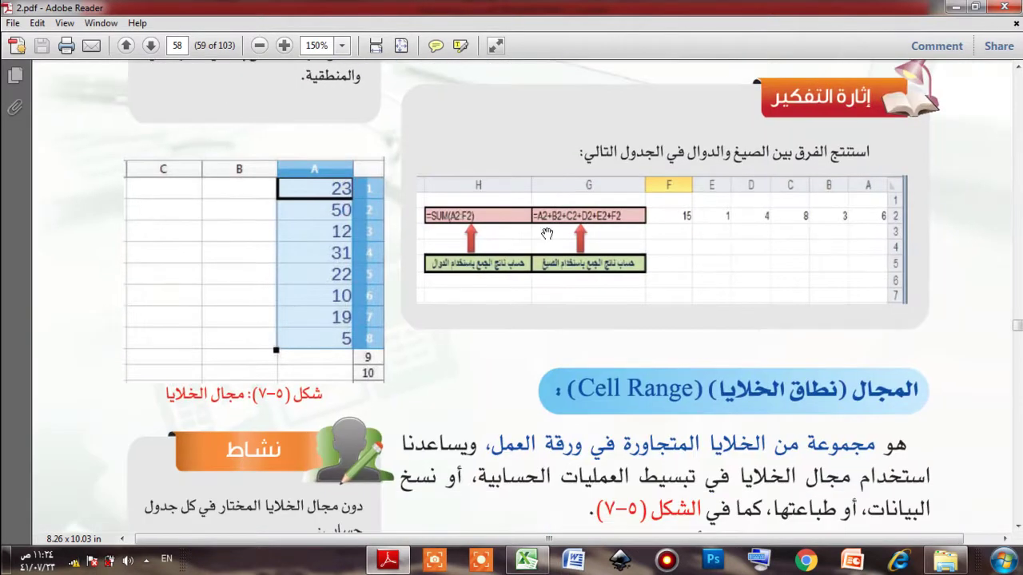
pyautogui.scroll(1, 550, 232)
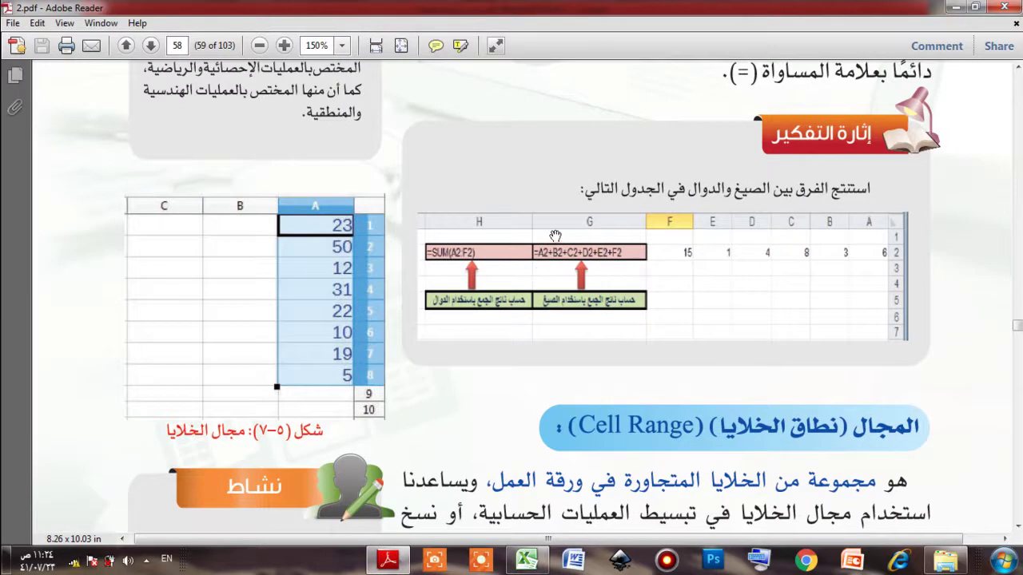
pyautogui.scroll(1, 545, 258)
pyautogui.click(284, 45)
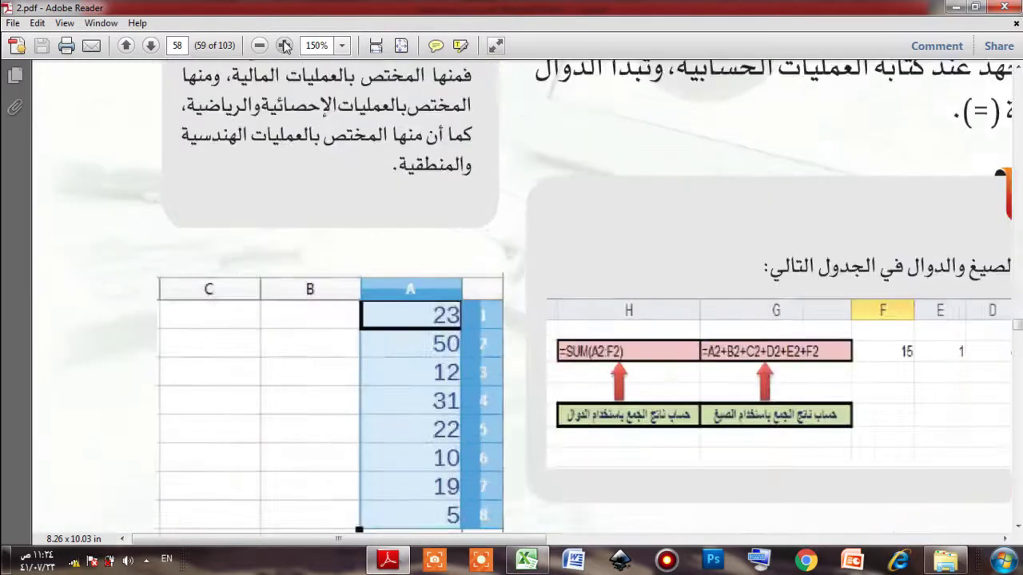
pyautogui.click(284, 45)
pyautogui.scroll(-6, 654, 299)
pyautogui.hscroll(8, 653, 299)
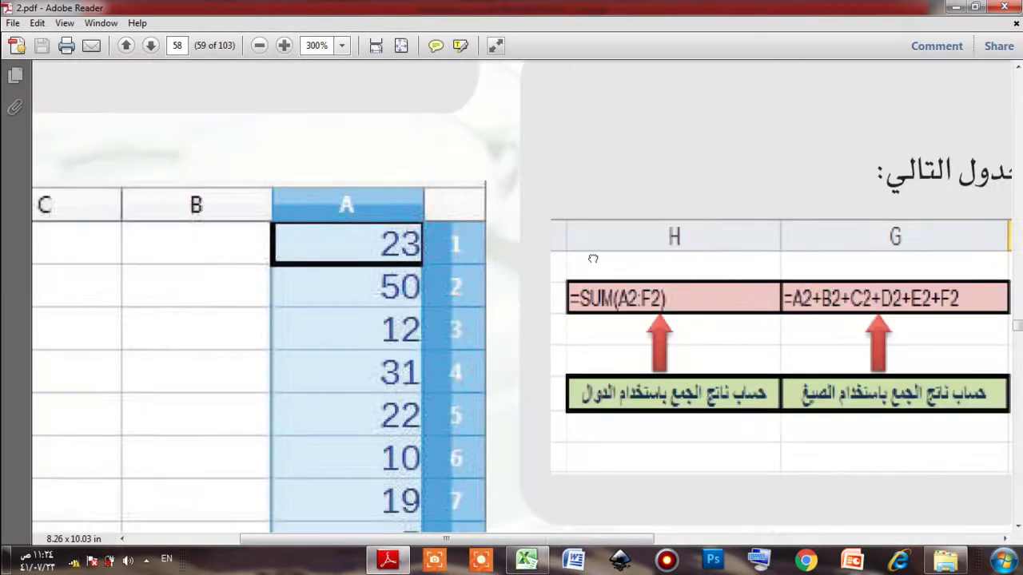
pyautogui.scroll(-3, 592, 258)
pyautogui.hscroll(5, 592, 258)
pyautogui.hscroll(4, 586, 296)
pyautogui.scroll(1, 585, 296)
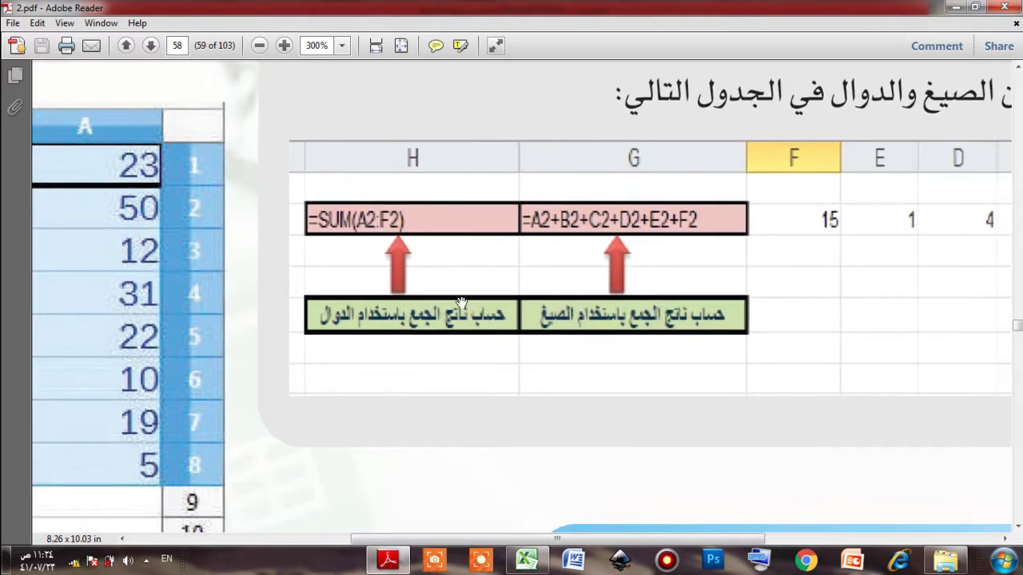
pyautogui.scroll(1, 447, 292)
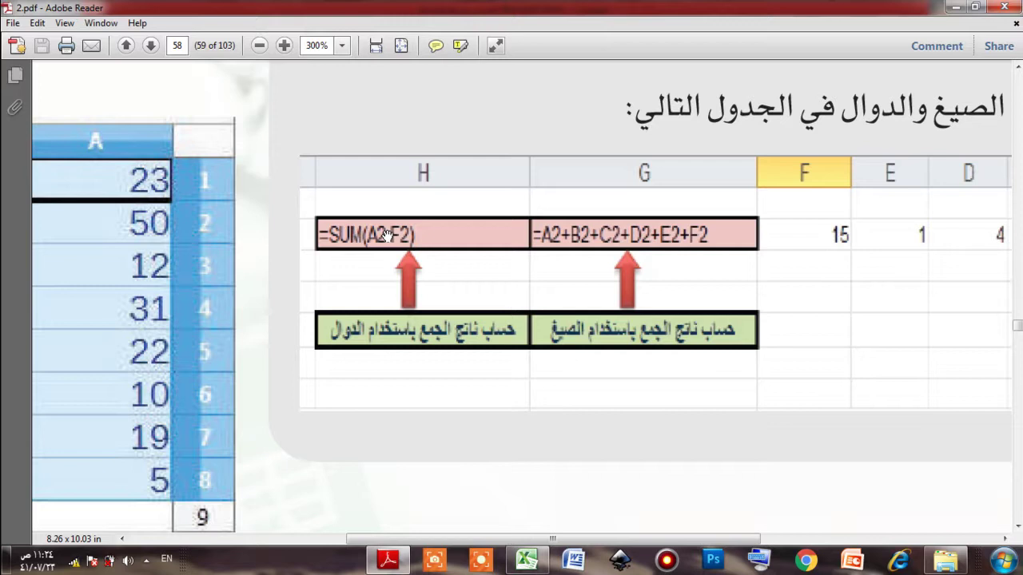
pyautogui.moveTo(389, 234); pyautogui.dragTo(460, 226)
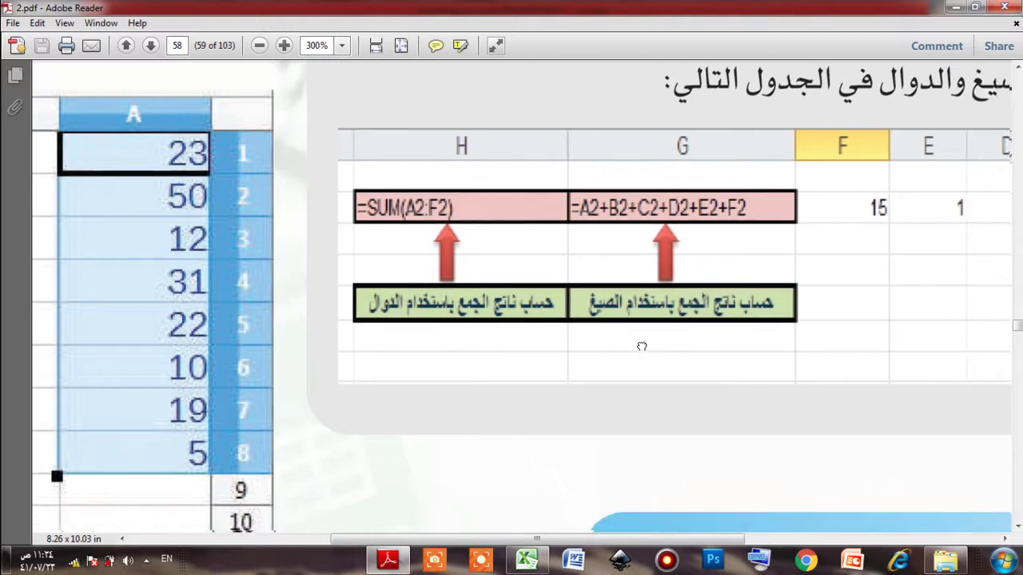
pyautogui.moveTo(678, 364); pyautogui.dragTo(635, 340)
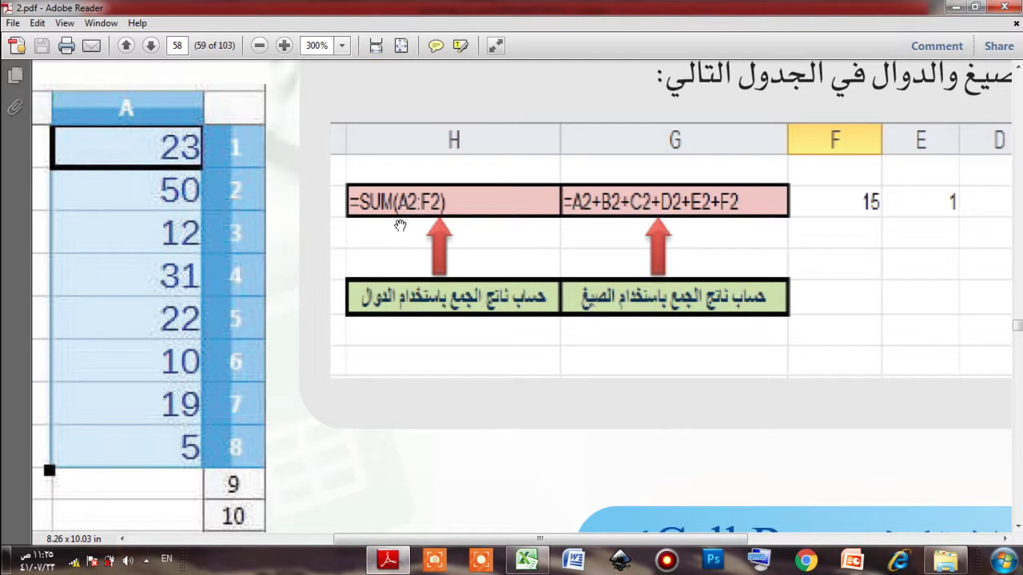
pyautogui.hscroll(-2, 375, 209)
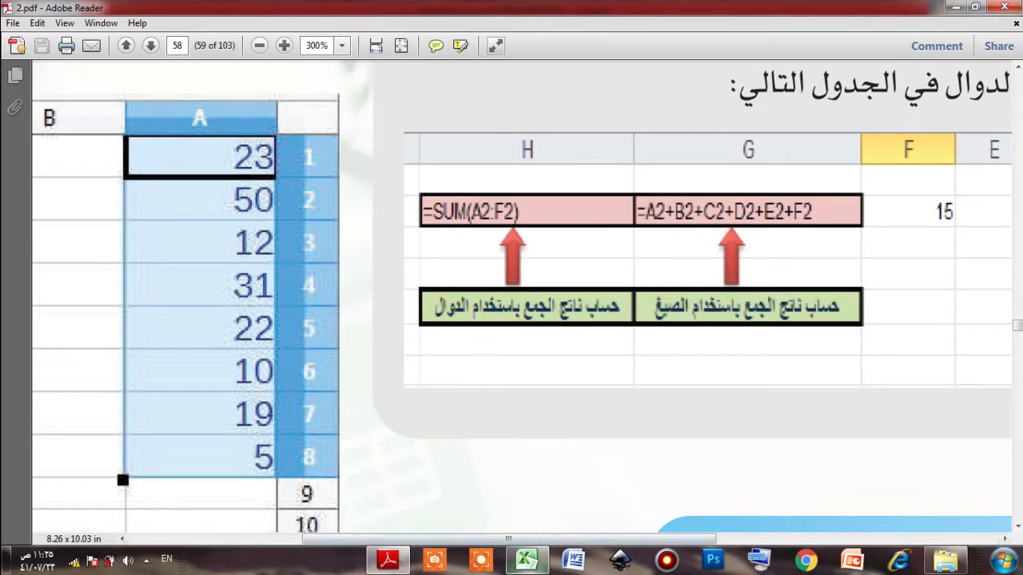
# Step: Switch to the Excel workbook and inspect the sum formula in A3 and its source cells A1 and A2
pyautogui.click(527, 562)
pyautogui.click(789, 275)
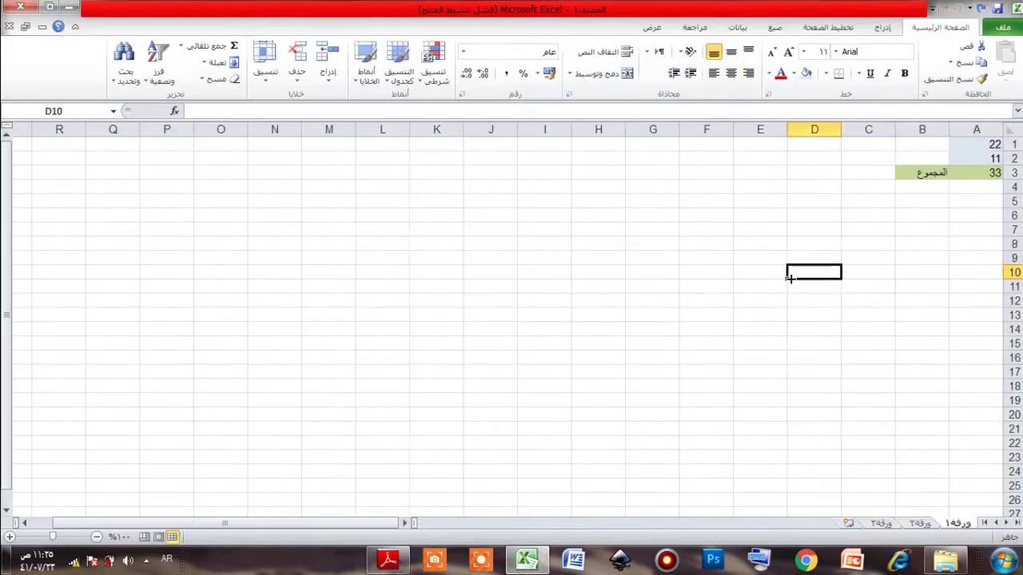
pyautogui.click(678, 270)
pyautogui.click(718, 262)
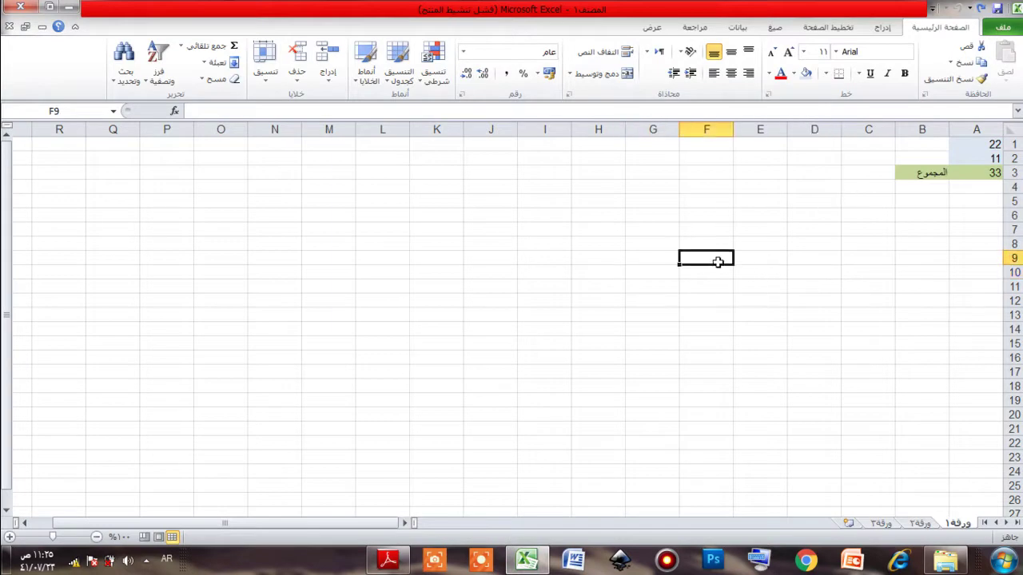
pyautogui.click(904, 214)
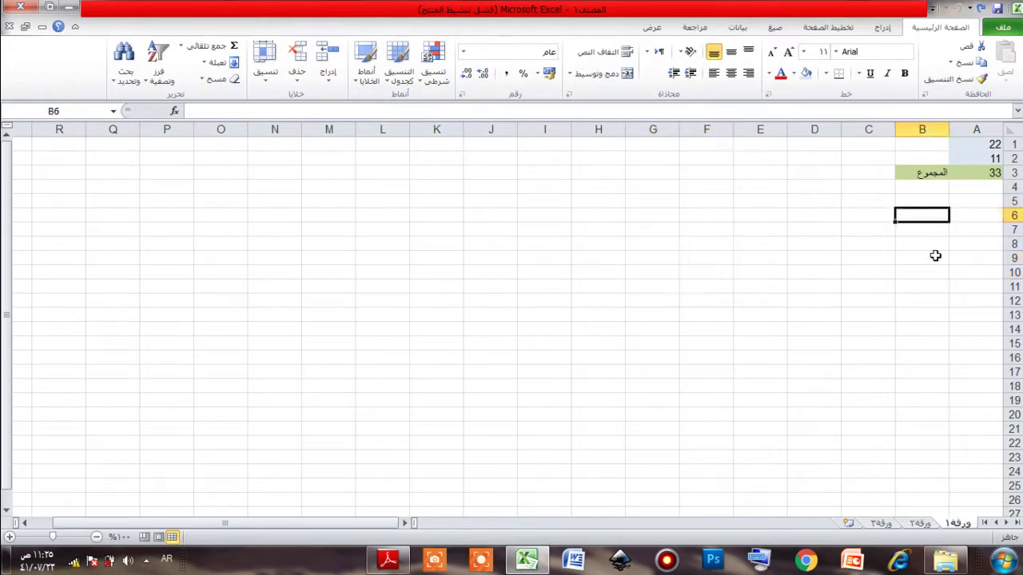
pyautogui.click(959, 182)
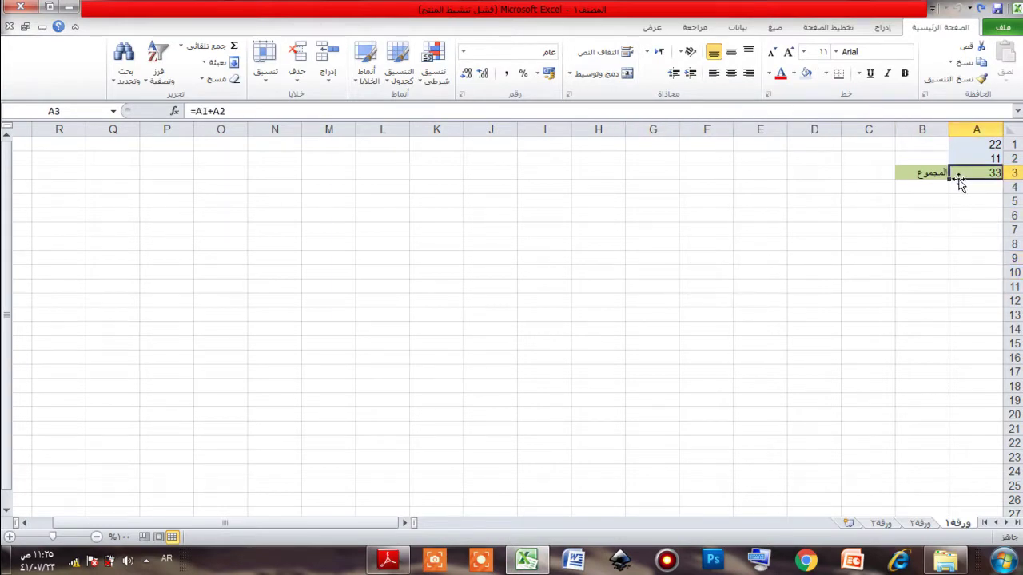
pyautogui.click(980, 145)
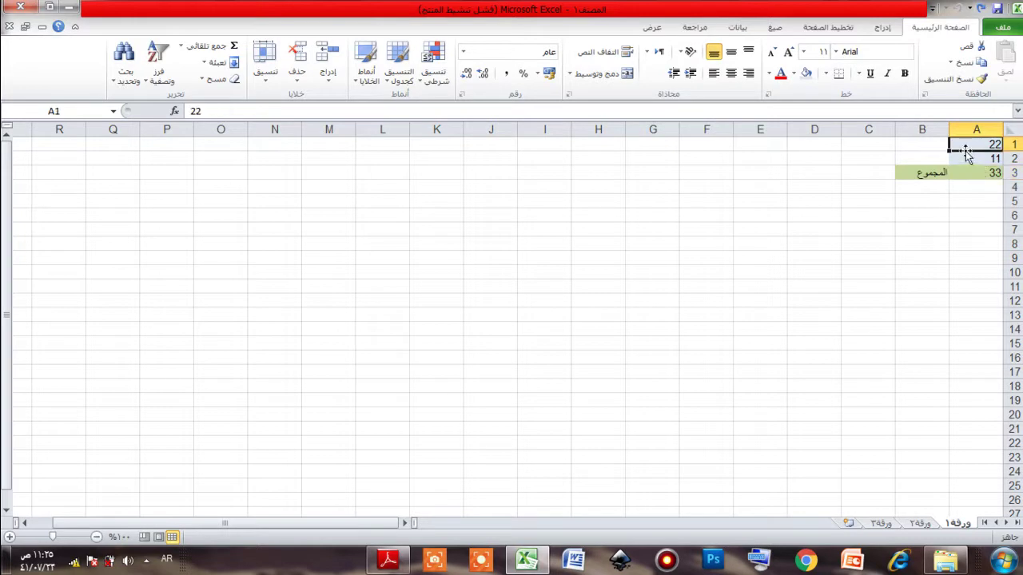
pyautogui.click(971, 159)
# Step: Fill cell C3 with light blue
pyautogui.click(866, 175)
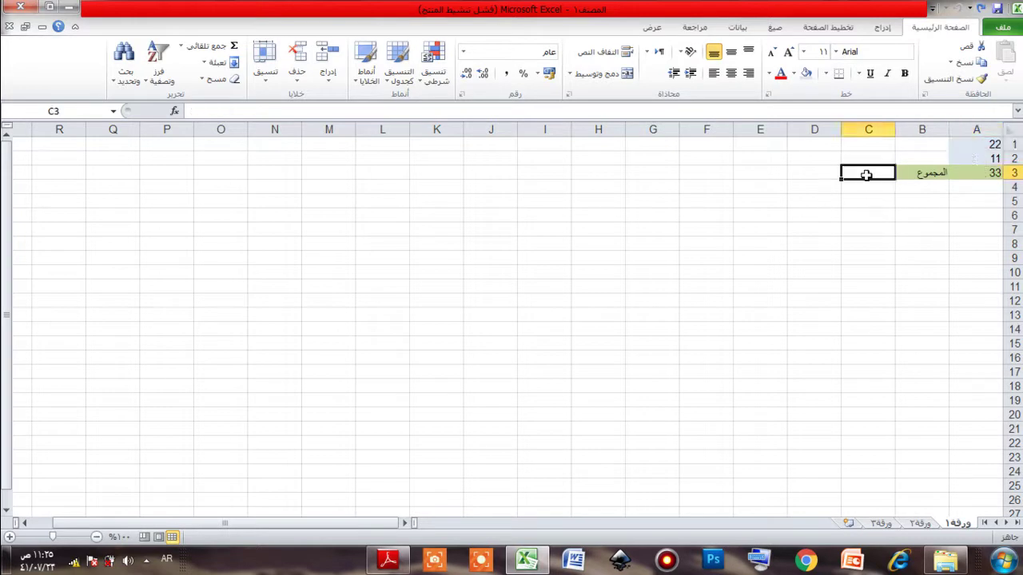
pyautogui.click(806, 73)
pyautogui.click(858, 190)
pyautogui.click(869, 171)
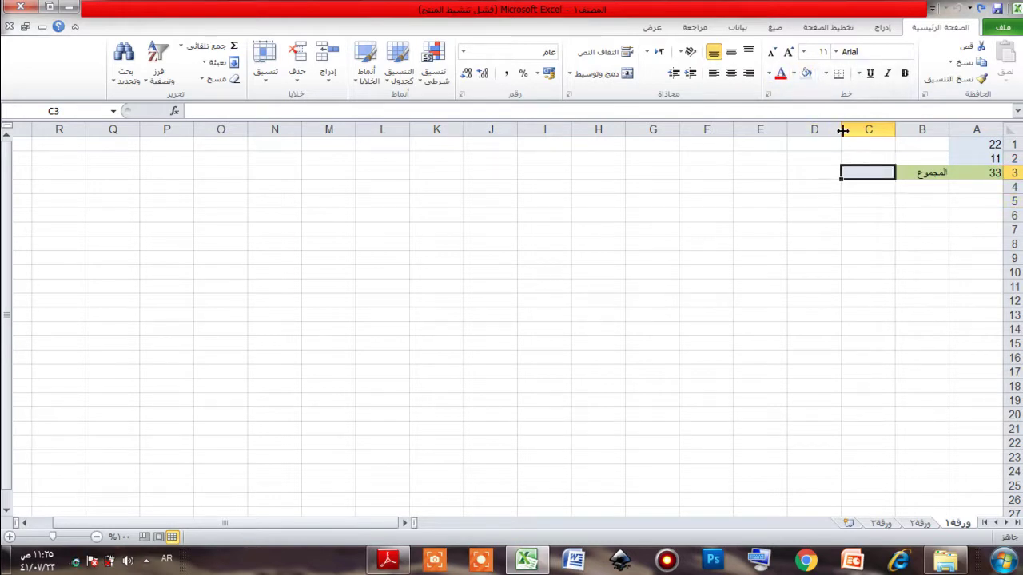
# Step: Widen columns B and C and make rows 1 and 2 taller
pyautogui.moveTo(840, 130); pyautogui.dragTo(781, 129)
pyautogui.moveTo(896, 128)
pyautogui.mouseDown()
pyautogui.moveTo(854, 128)
pyautogui.moveTo(945, 128)
pyautogui.moveTo(913, 136)
pyautogui.mouseUp()
pyautogui.moveTo(1013, 158); pyautogui.dragTo(1013, 200)
pyautogui.click(854, 265)
pyautogui.click(919, 183)
# Step: Apply all borders to the range A1:C4
pyautogui.moveTo(968, 149); pyautogui.dragTo(732, 219)
pyautogui.click(825, 73)
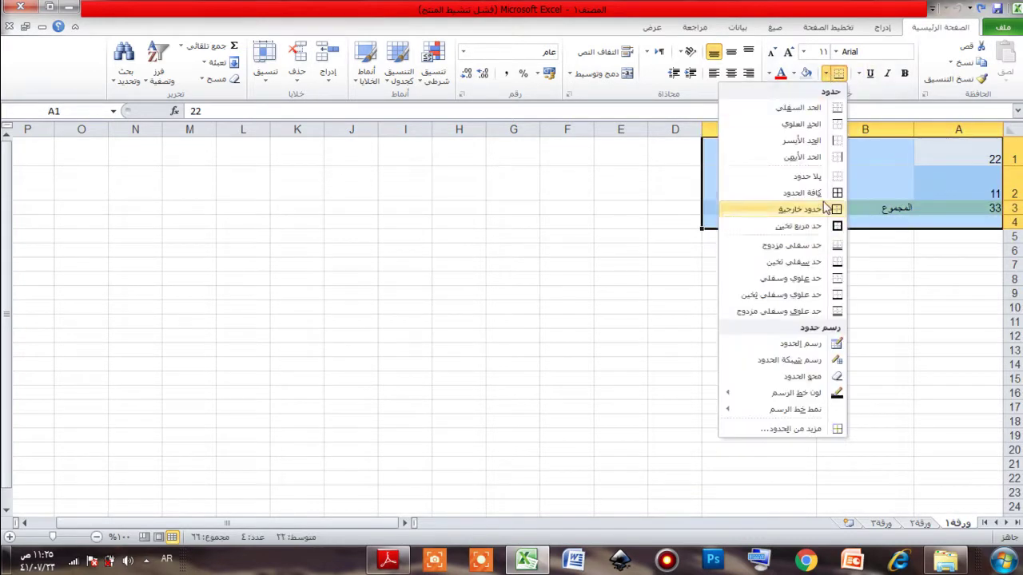
pyautogui.click(799, 192)
pyautogui.click(858, 274)
pyautogui.click(869, 190)
pyautogui.click(799, 222)
pyautogui.click(814, 306)
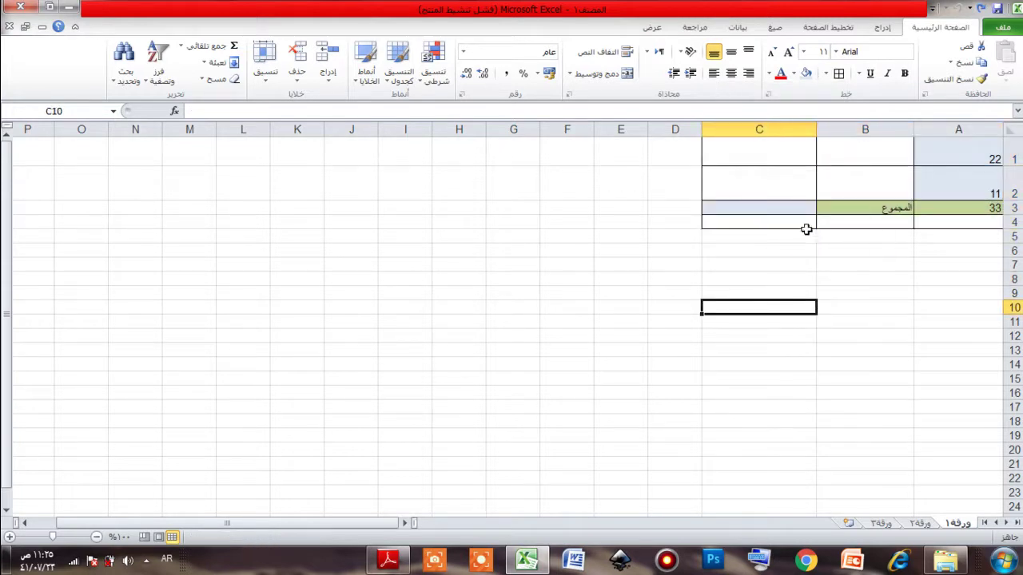
# Step: Make rows 3 and 4 of the bordered table taller
pyautogui.click(962, 222)
pyautogui.moveTo(1013, 229)
pyautogui.mouseDown()
pyautogui.moveTo(1013, 248)
pyautogui.moveTo(1005, 236)
pyautogui.mouseUp()
pyautogui.click(852, 209)
pyautogui.click(966, 218)
# Step: Format the range A1:C4 as bold with font size 20
pyautogui.moveTo(976, 158); pyautogui.dragTo(772, 247)
pyautogui.click(905, 73)
pyautogui.click(788, 51)
pyautogui.click(772, 51)
pyautogui.click(787, 51)
pyautogui.click(787, 52)
pyautogui.click(787, 51)
pyautogui.click(787, 51)
pyautogui.click(787, 51)
pyautogui.click(823, 192)
pyautogui.click(883, 298)
# Step: Start a formula in cell C3 and insert the SUM function from the suggestions for names beginning with s
pyautogui.click(778, 219)
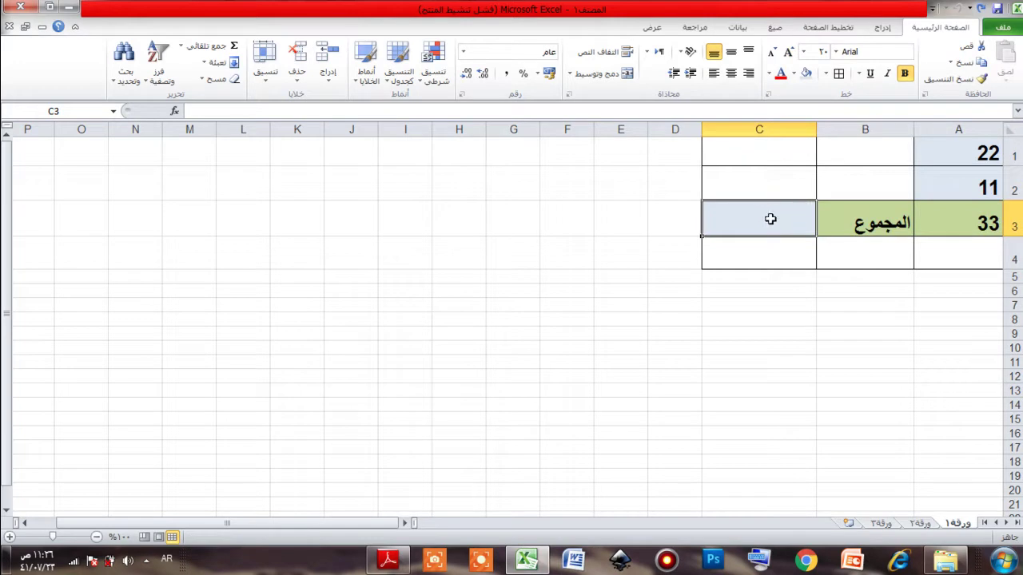
pyautogui.write('=')
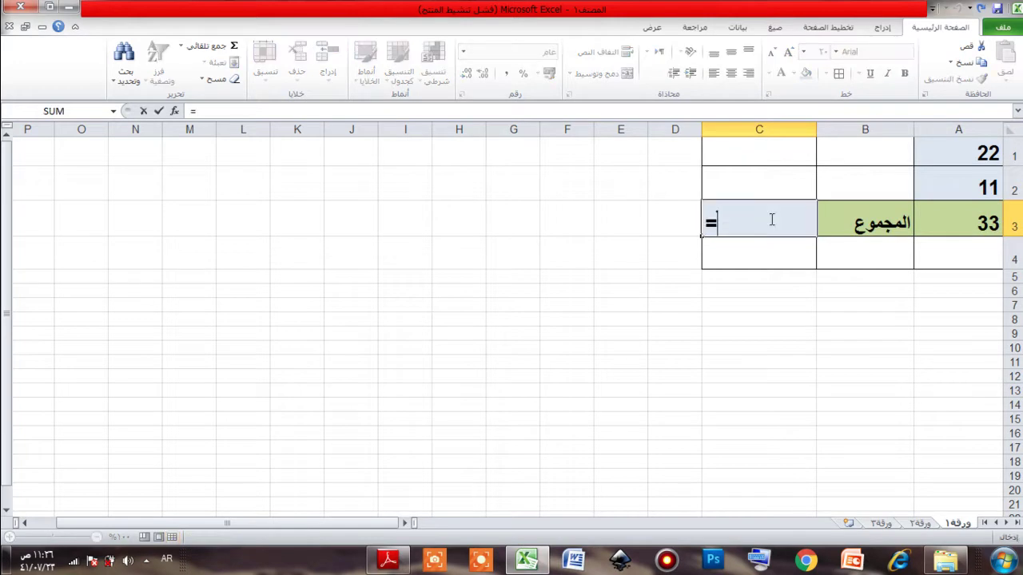
pyautogui.write('سع')
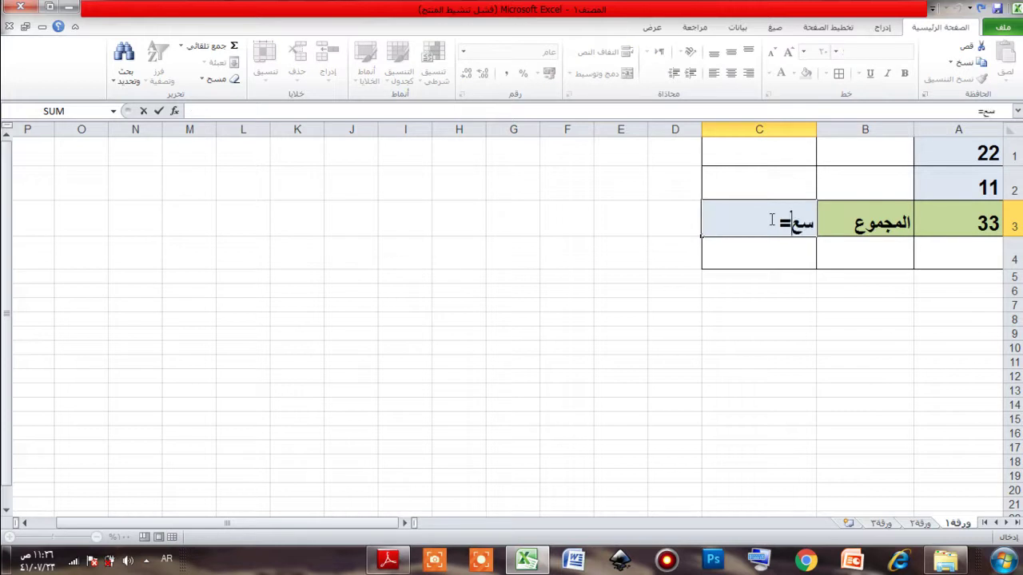
pyautogui.press('BackSpace')
pyautogui.press('BackSpace')
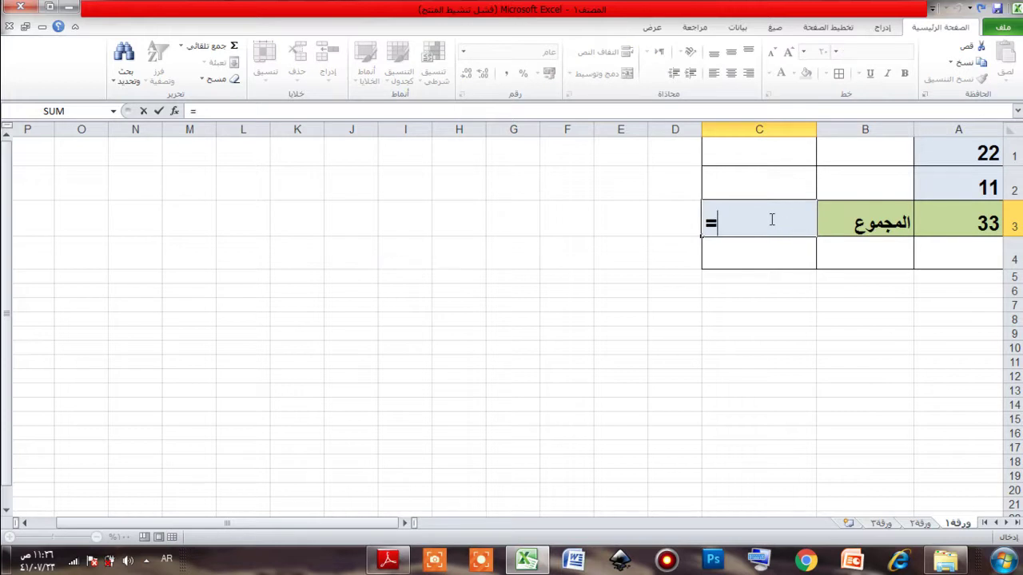
pyautogui.hotkey('alt', 'shift')
pyautogui.write('s')
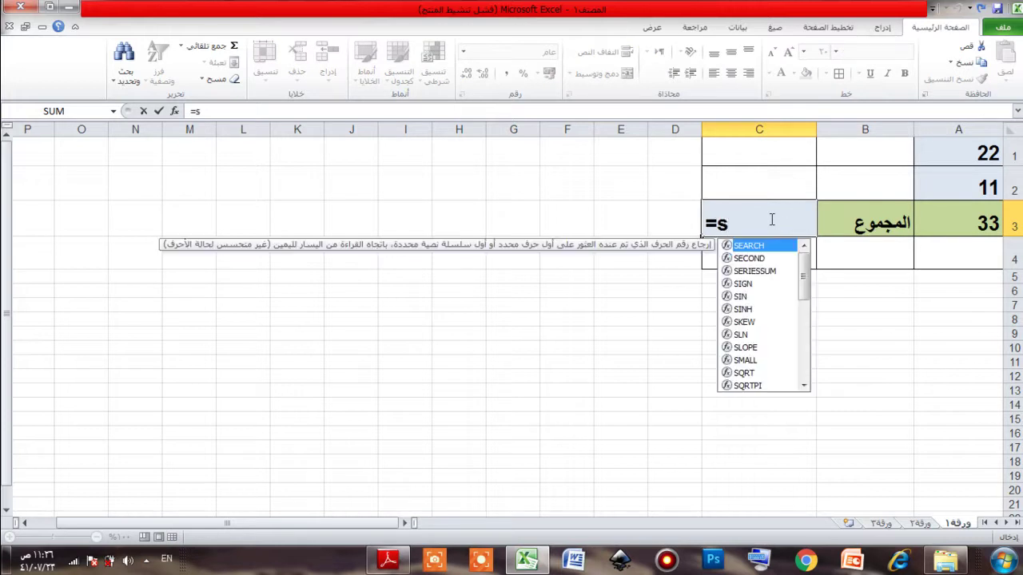
pyautogui.moveTo(803, 276); pyautogui.dragTo(802, 340)
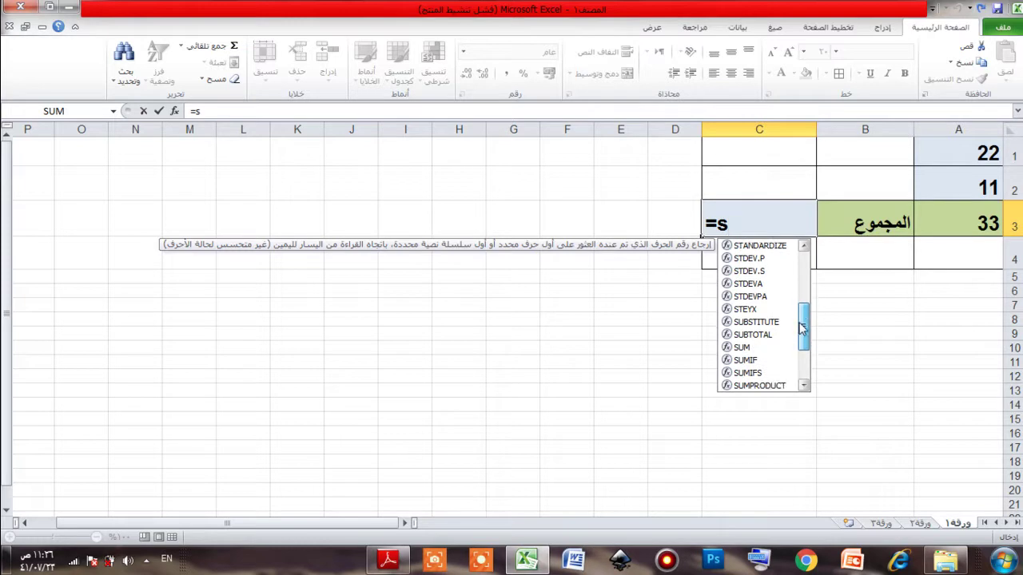
pyautogui.click(743, 348)
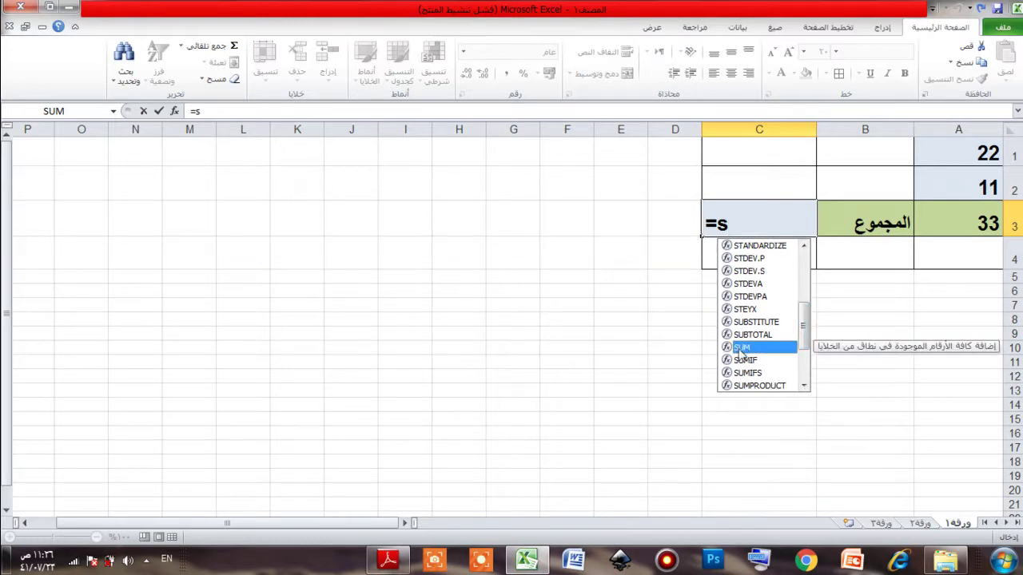
pyautogui.doubleClick(740, 349)
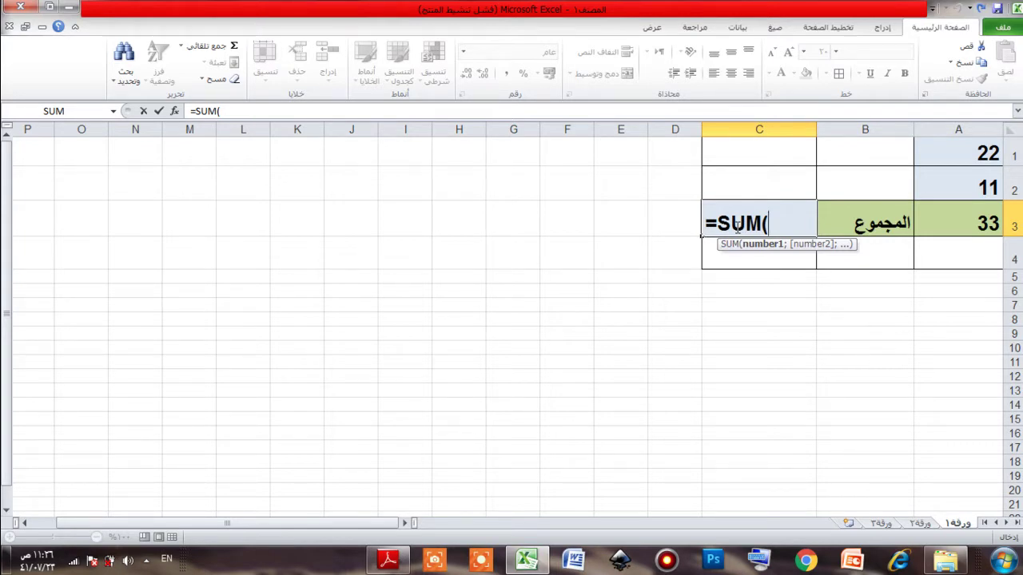
# Step: Complete the SUM function in C3 with the range A1:A2 and reselect the cell
pyautogui.write('a1')
pyautogui.write(':a2')
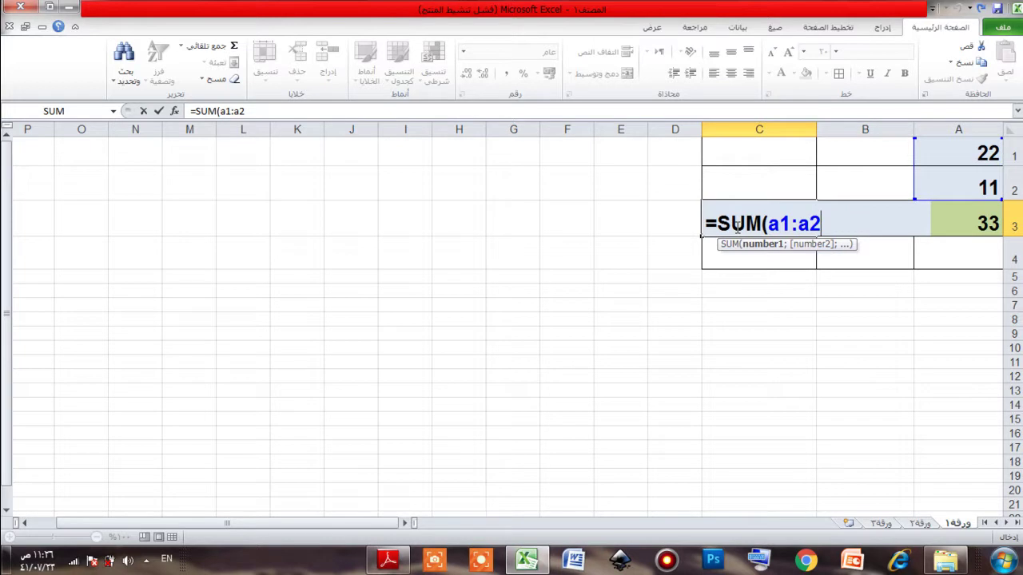
pyautogui.write(')')
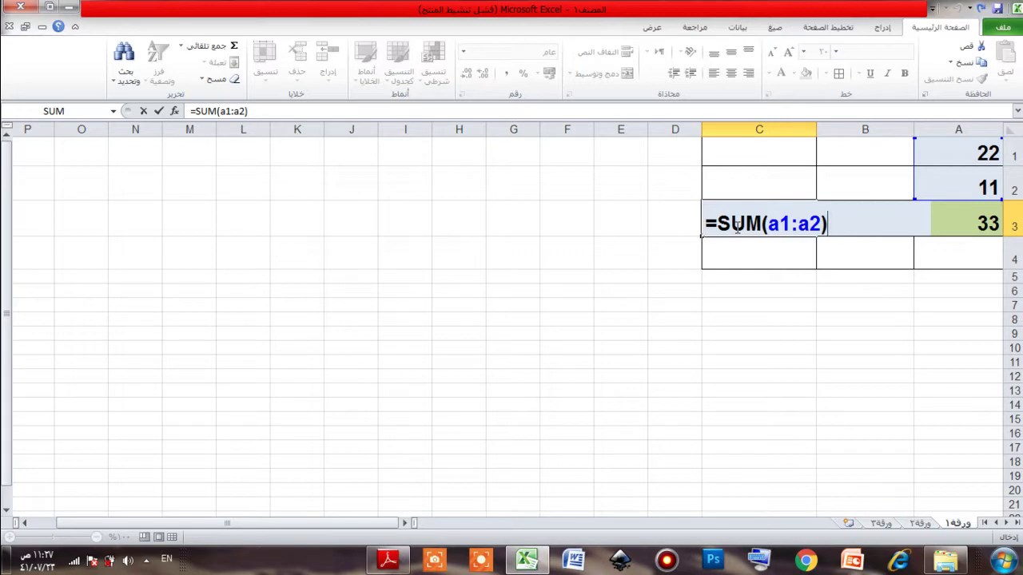
pyautogui.press('Return')
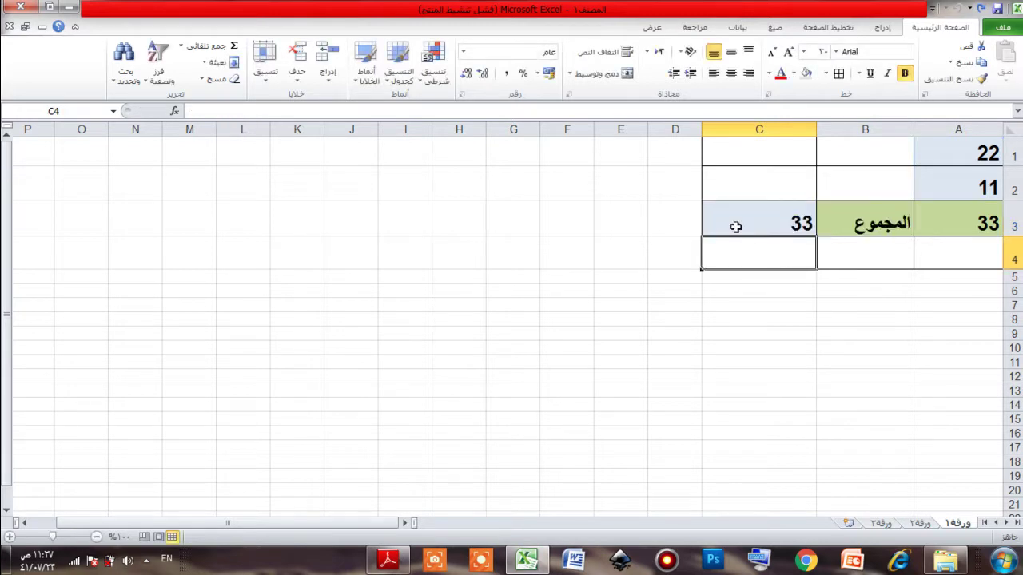
pyautogui.click(742, 207)
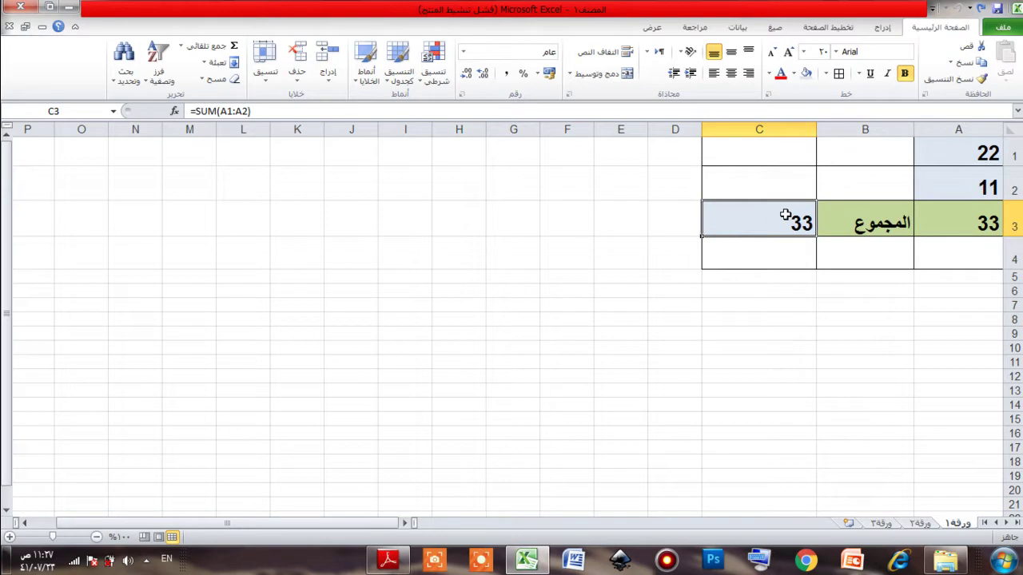
# Step: Change the value in A1 to 33 and compare the results of the formulas in A3 and C3
pyautogui.click(958, 216)
pyautogui.doubleClick(969, 159)
pyautogui.doubleClick(971, 158)
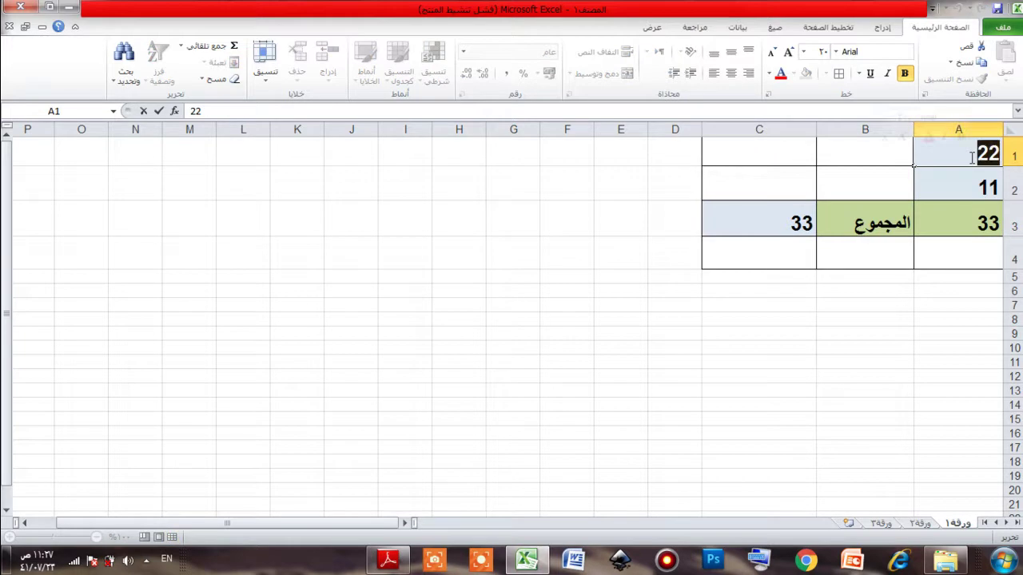
pyautogui.write('33')
pyautogui.press('Return')
pyautogui.click(969, 217)
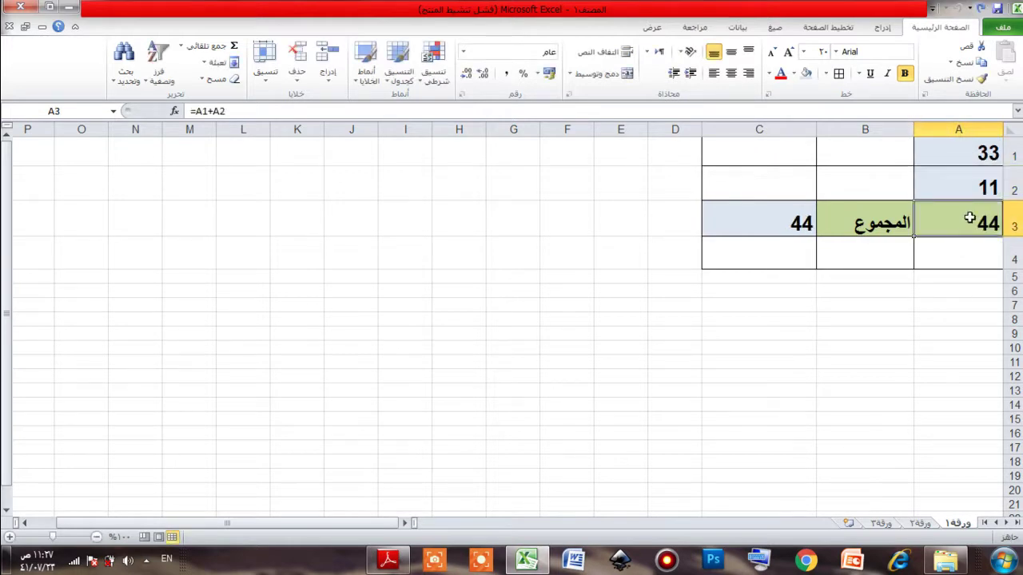
pyautogui.click(796, 217)
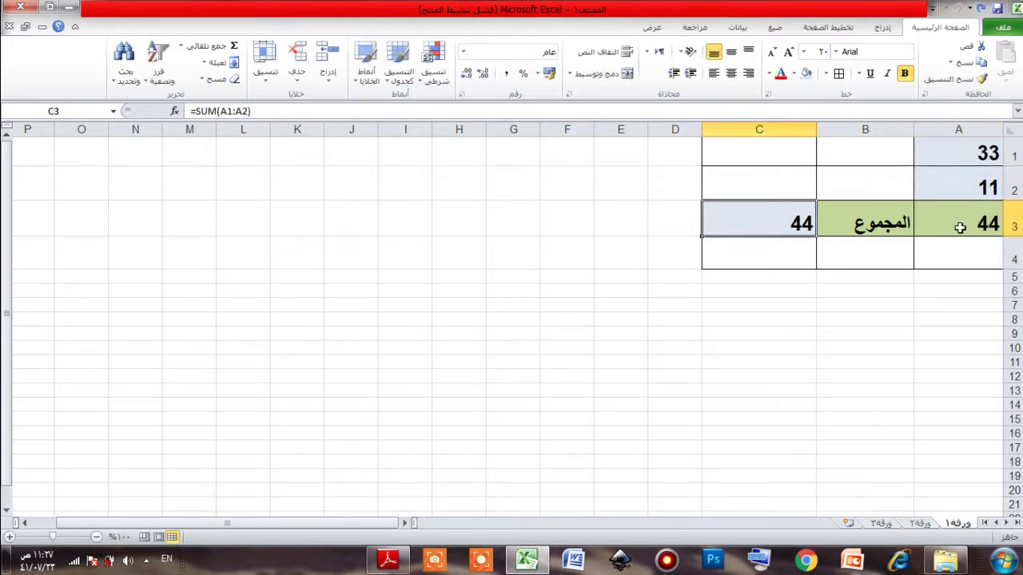
pyautogui.doubleClick(986, 223)
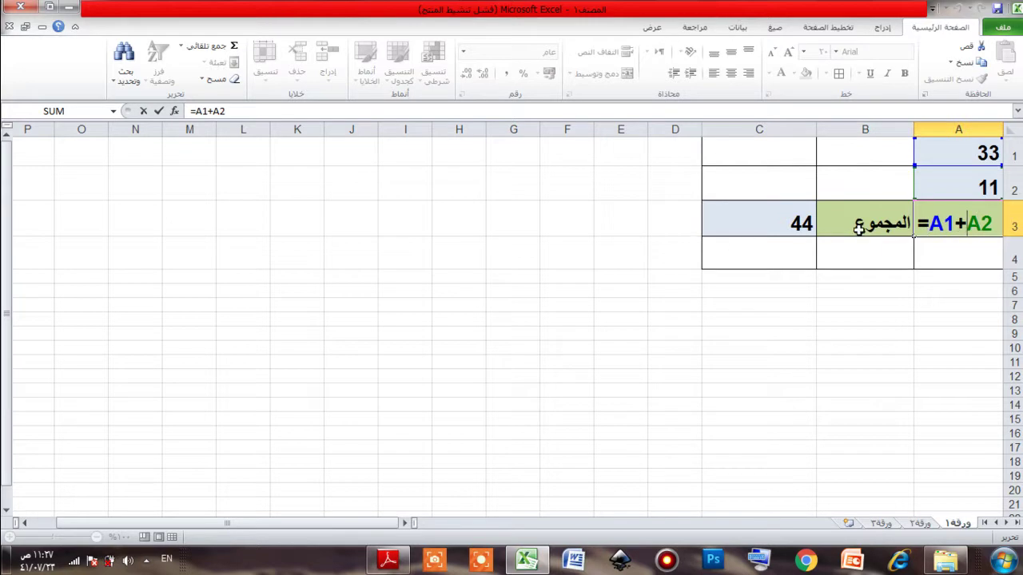
pyautogui.click(761, 229)
pyautogui.press('F2')
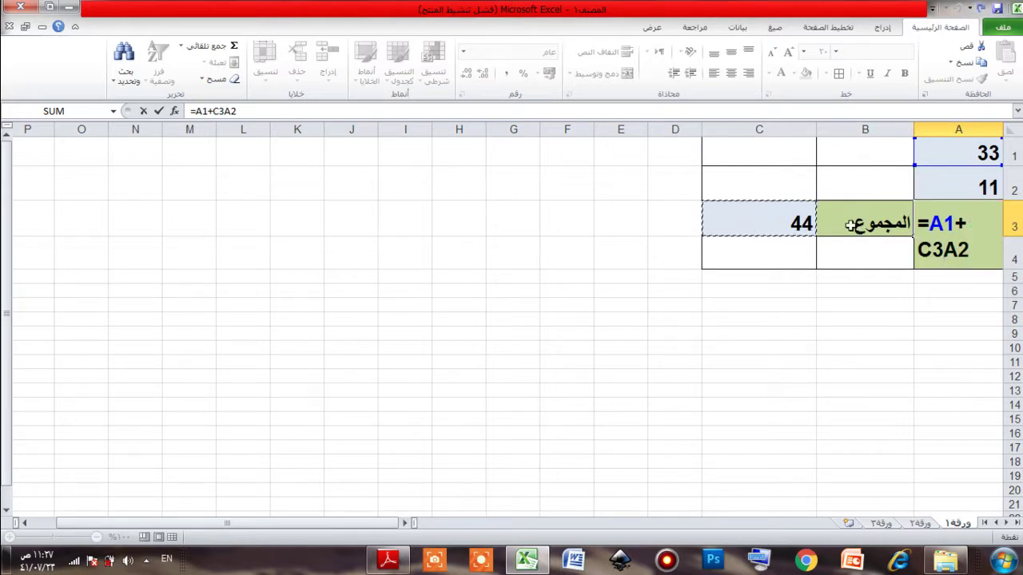
pyautogui.doubleClick(946, 267)
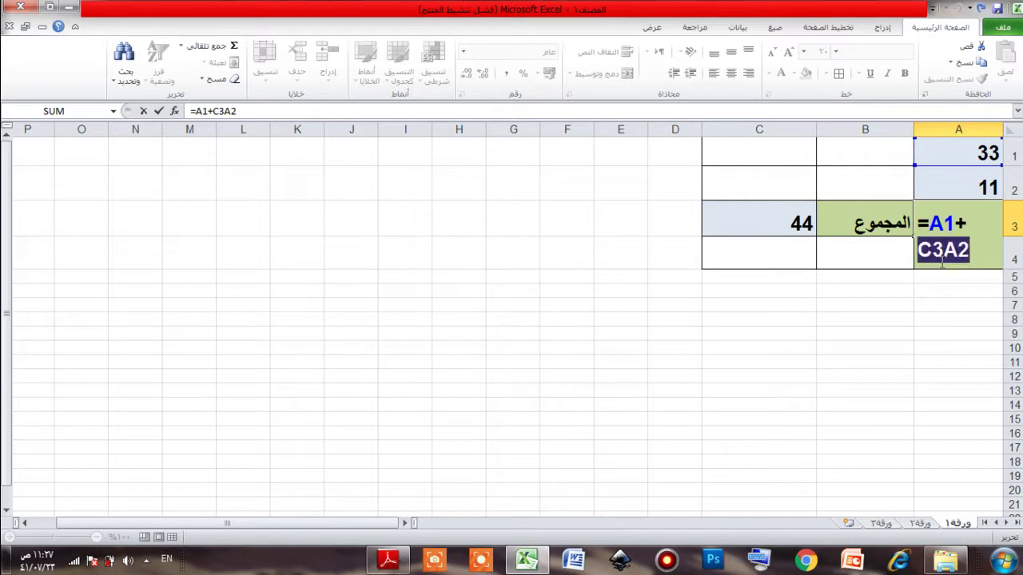
pyautogui.click(870, 266)
pyautogui.hotkey('ctrl', 'z')
pyautogui.click(871, 269)
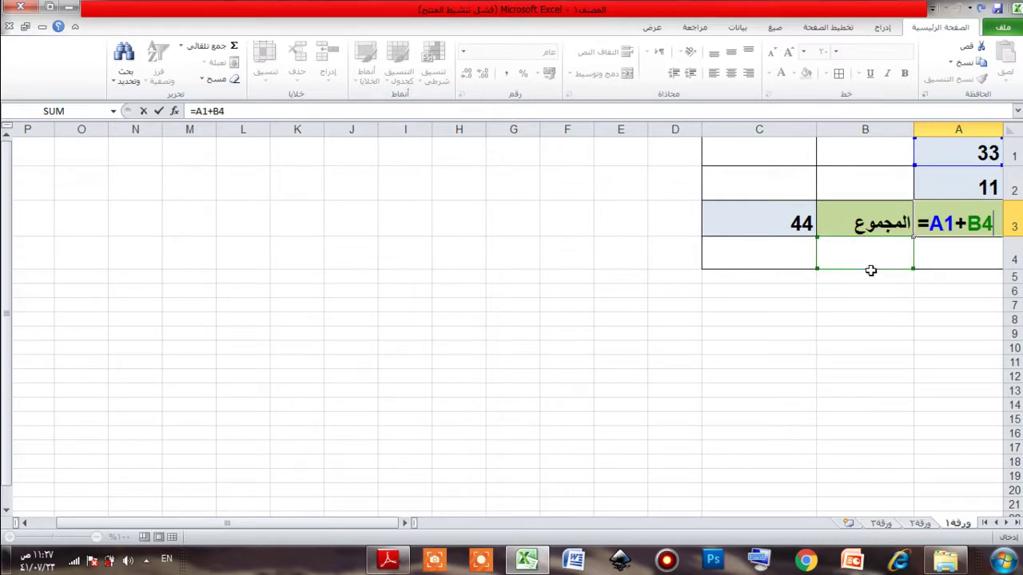
pyautogui.click(867, 246)
pyautogui.click(786, 224)
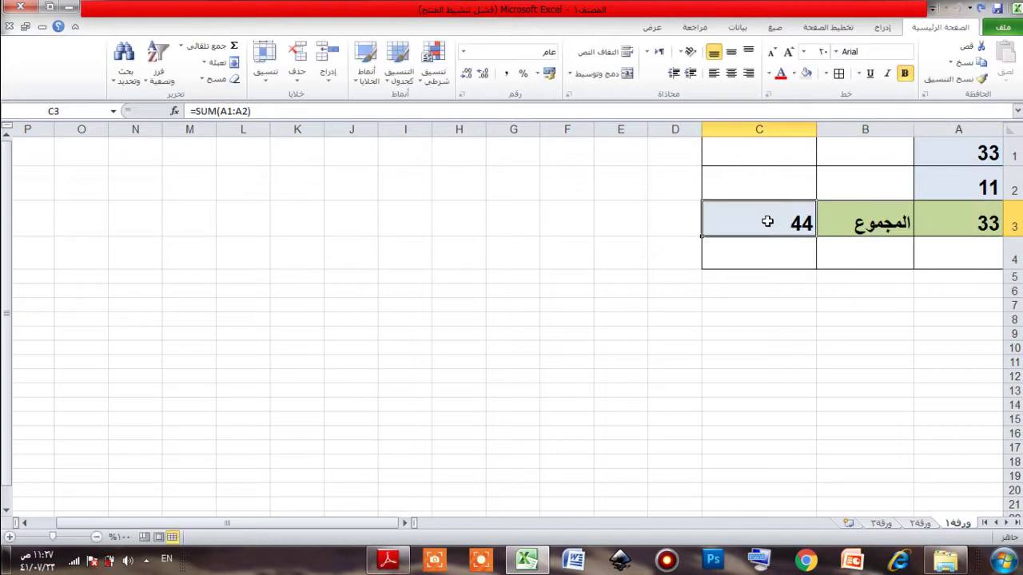
pyautogui.doubleClick(770, 224)
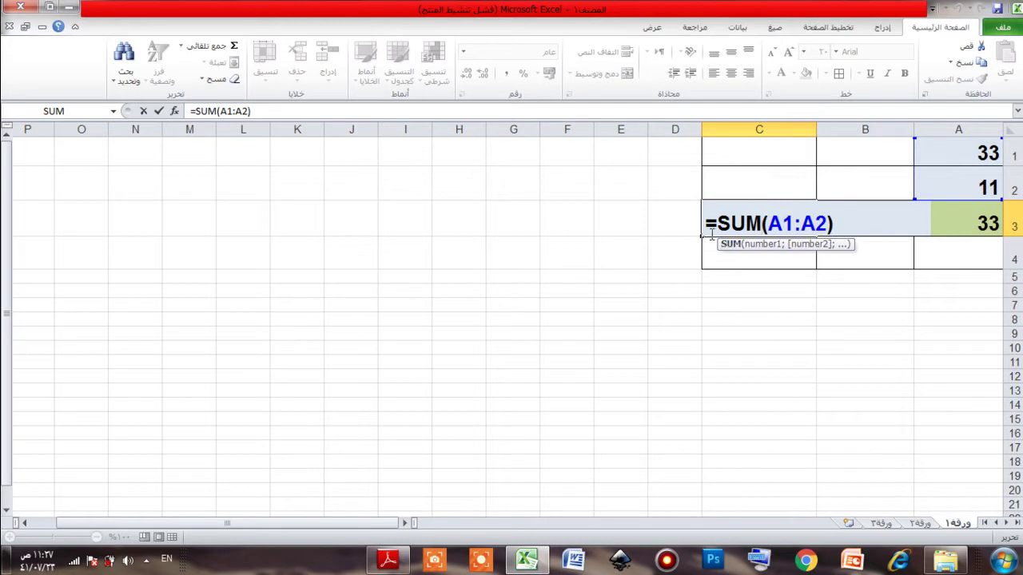
# Step: Try to correct the second cell reference in the addition formula in A3
pyautogui.click(969, 221)
pyautogui.doubleClick(966, 223)
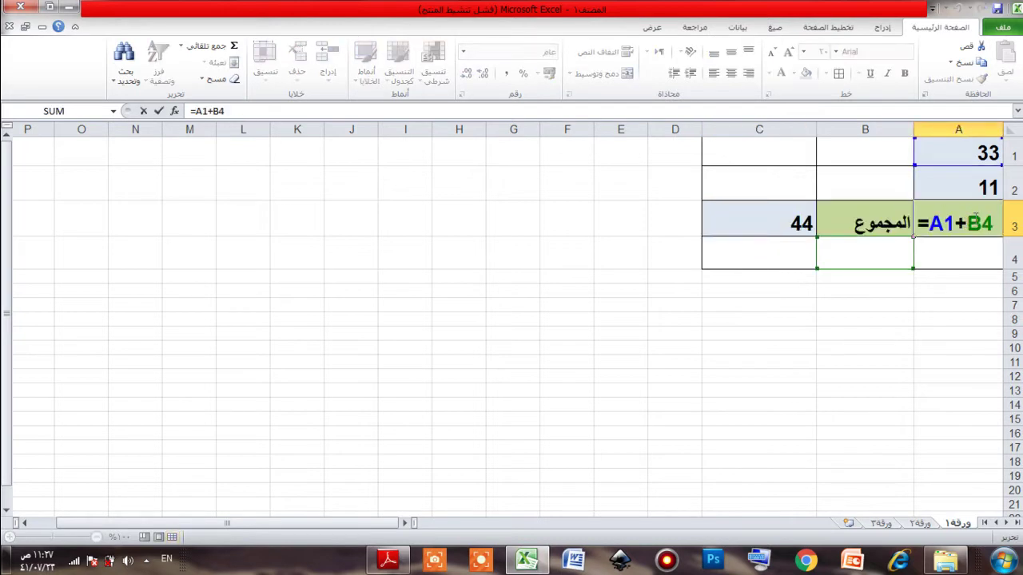
pyautogui.click(909, 222)
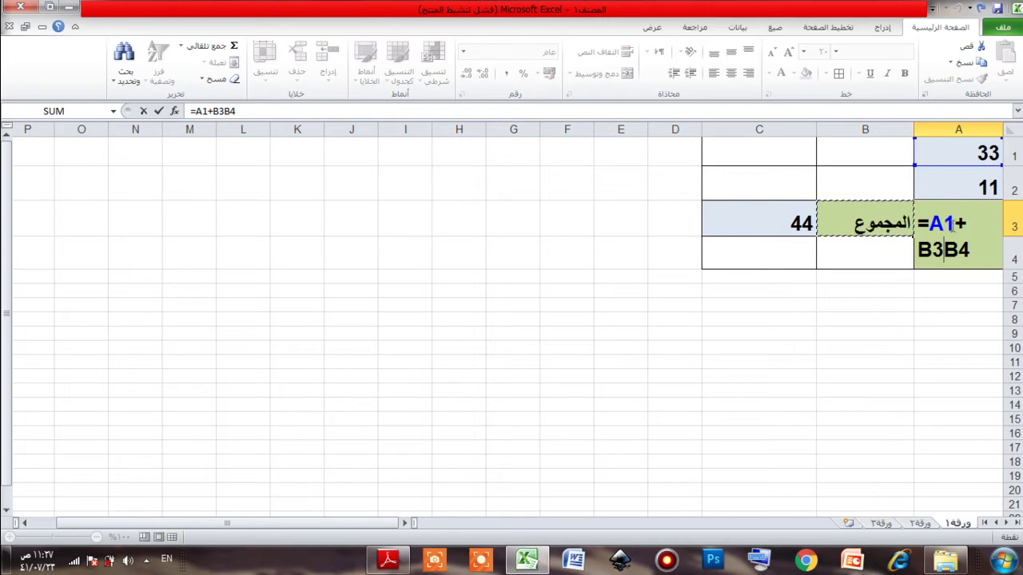
pyautogui.press('BackSpace')
pyautogui.press('BackSpace')
pyautogui.press('BackSpace')
pyautogui.write('+')
pyautogui.press('BackSpace')
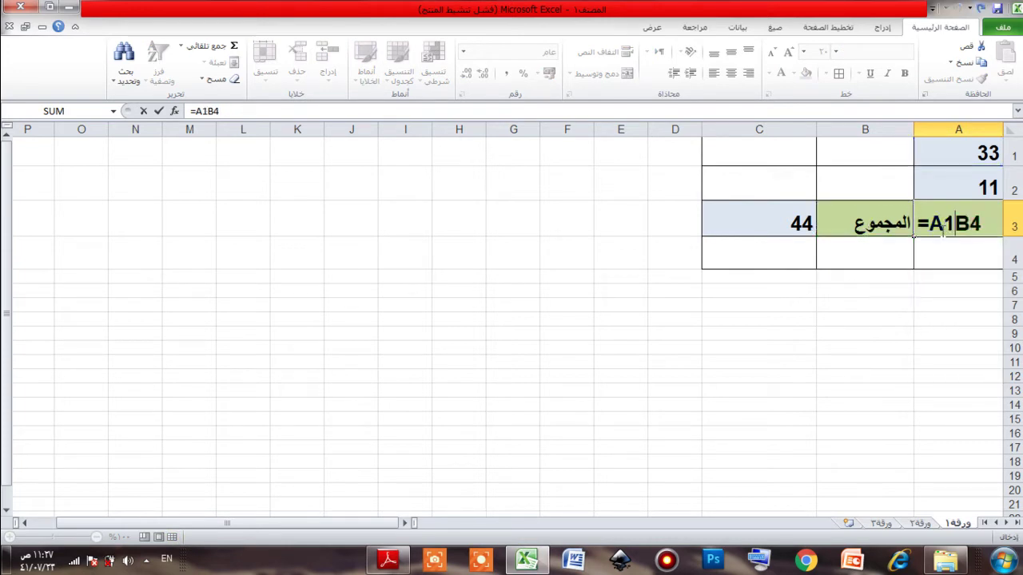
pyautogui.write('+')
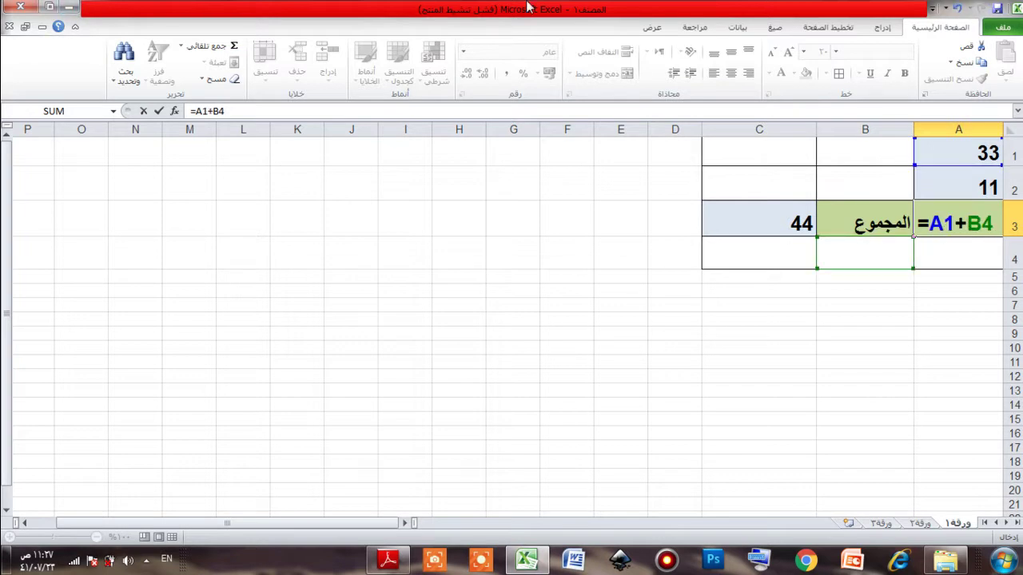
pyautogui.click(904, 293)
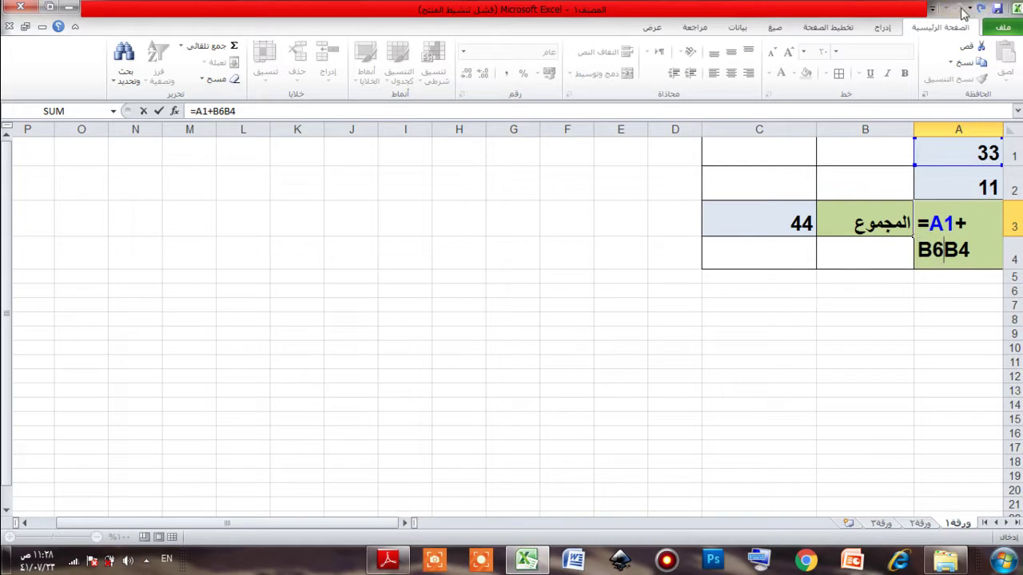
pyautogui.click(866, 208)
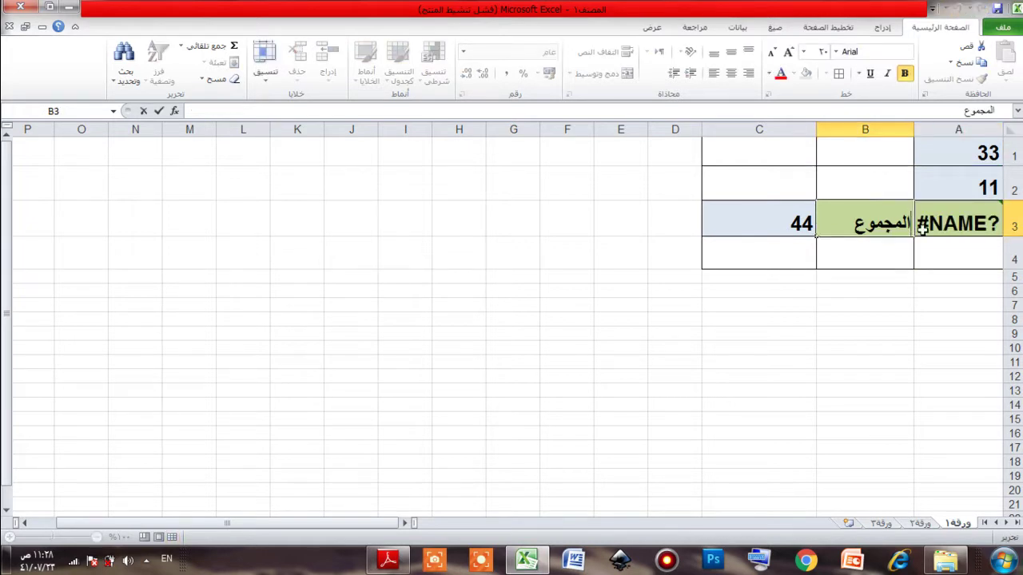
# Step: Replace the wrong reference after the plus sign in A3 so that the formula reads =A1+A2
pyautogui.doubleClick(949, 246)
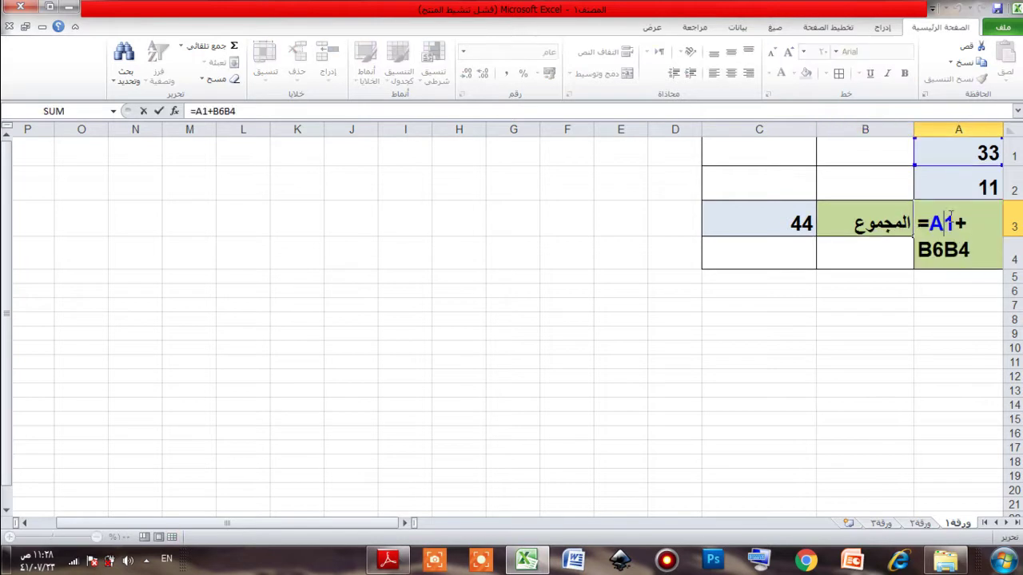
pyautogui.moveTo(917, 250); pyautogui.dragTo(989, 250)
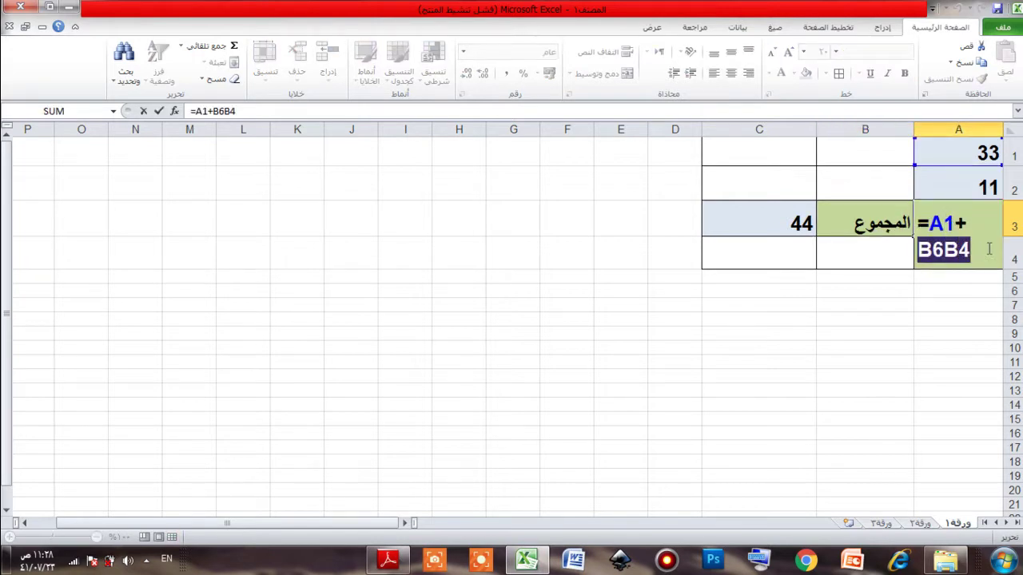
pyautogui.write('a2')
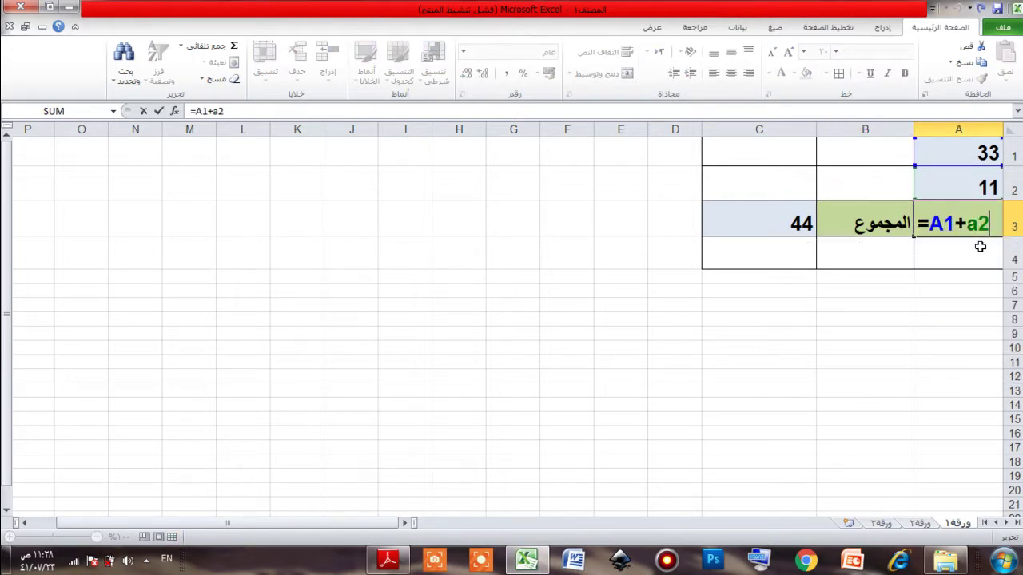
pyautogui.press('Return')
pyautogui.click(940, 309)
pyautogui.click(866, 231)
# Step: Shorten the function name in C3's formula to Su and choose SUM again from the suggestions, keeping the range A1:A2
pyautogui.click(739, 224)
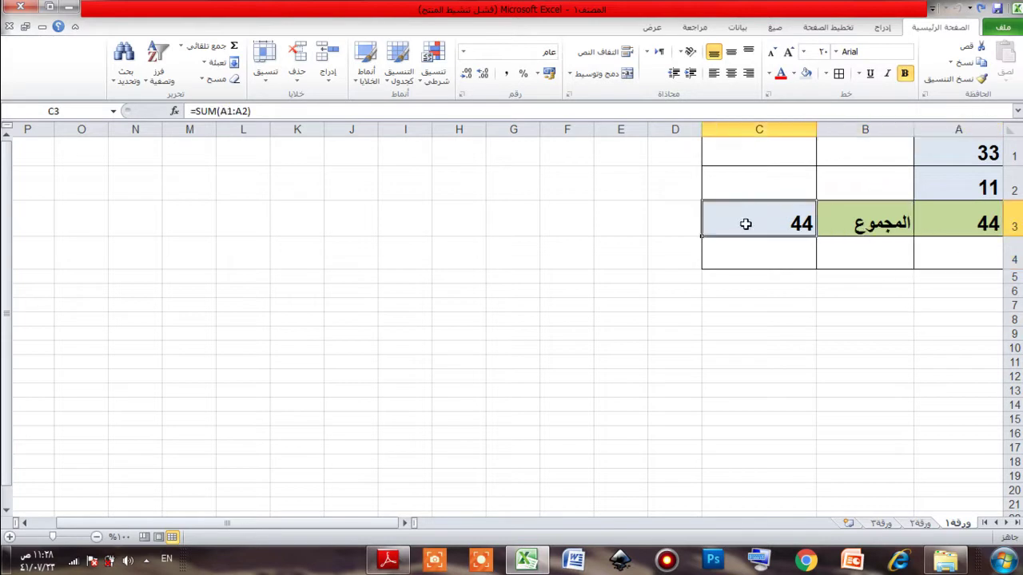
pyautogui.doubleClick(756, 221)
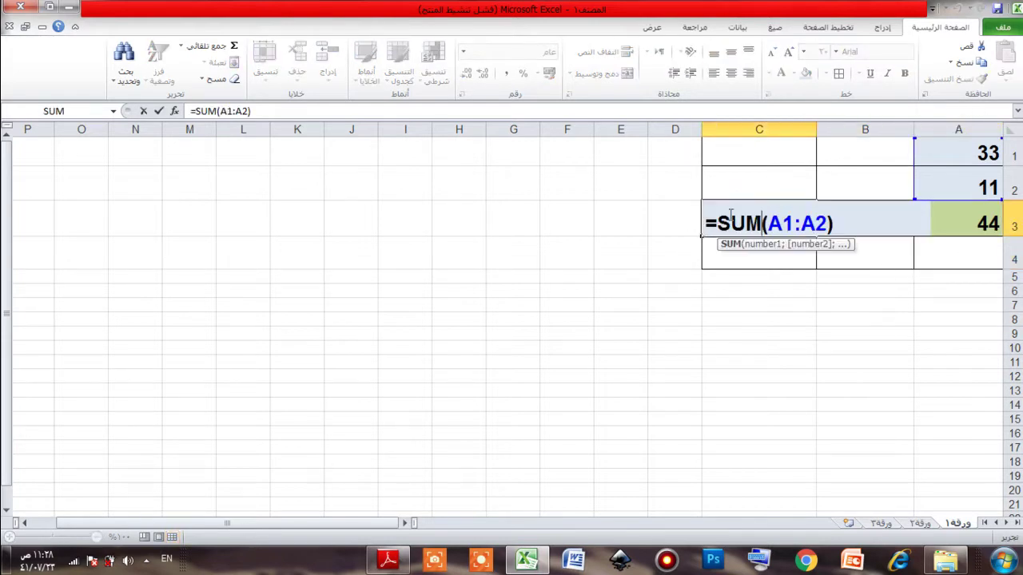
pyautogui.moveTo(718, 223); pyautogui.dragTo(762, 223)
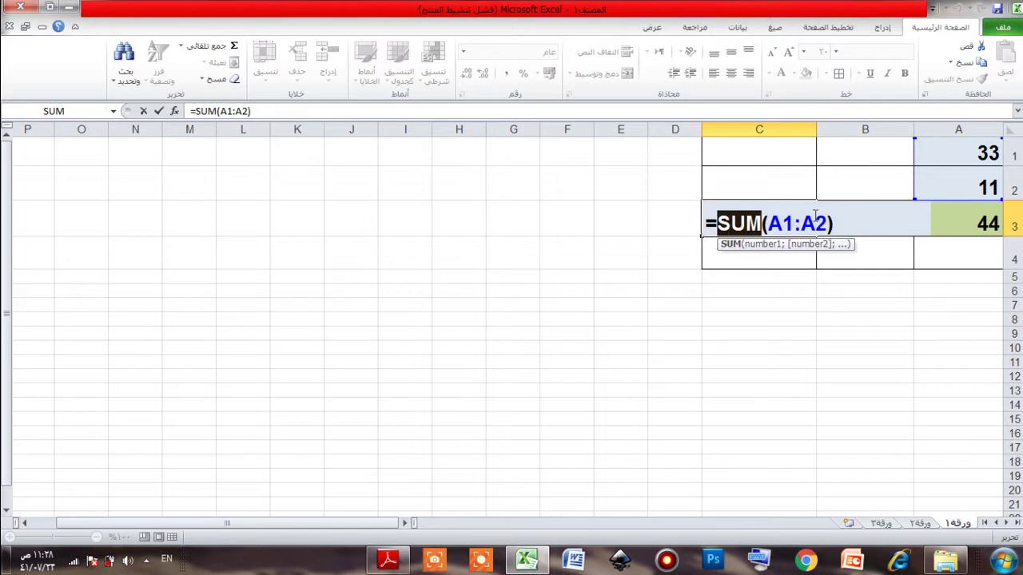
pyautogui.click(722, 224)
pyautogui.click(727, 224)
pyautogui.moveTo(730, 224); pyautogui.dragTo(762, 223)
pyautogui.press('BackSpace')
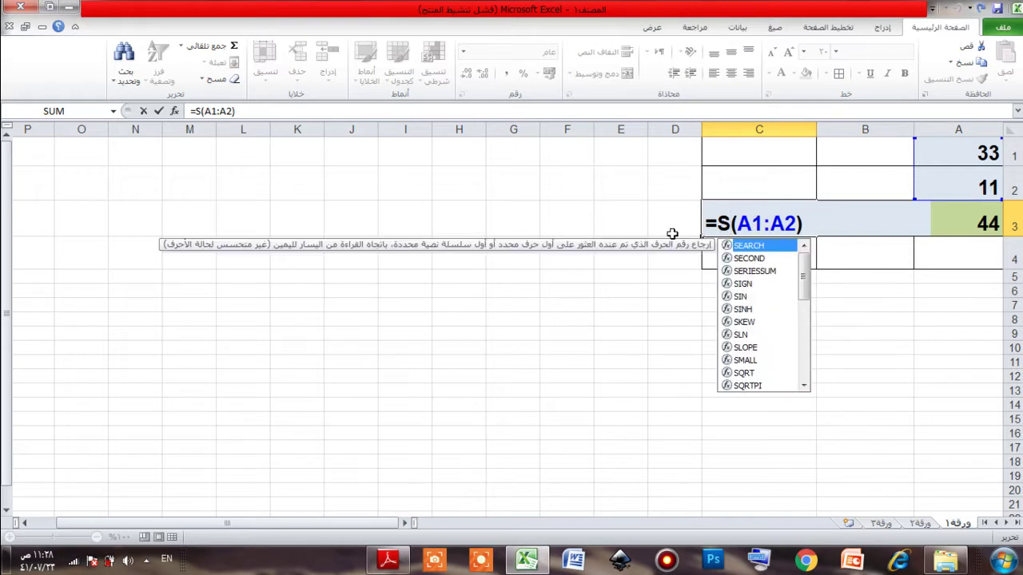
pyautogui.write('u')
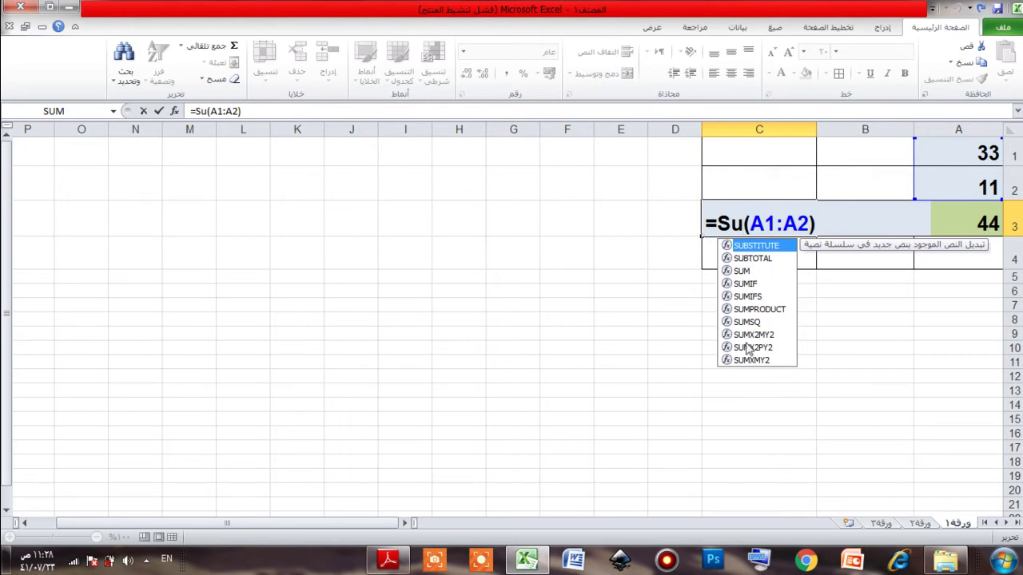
pyautogui.doubleClick(742, 272)
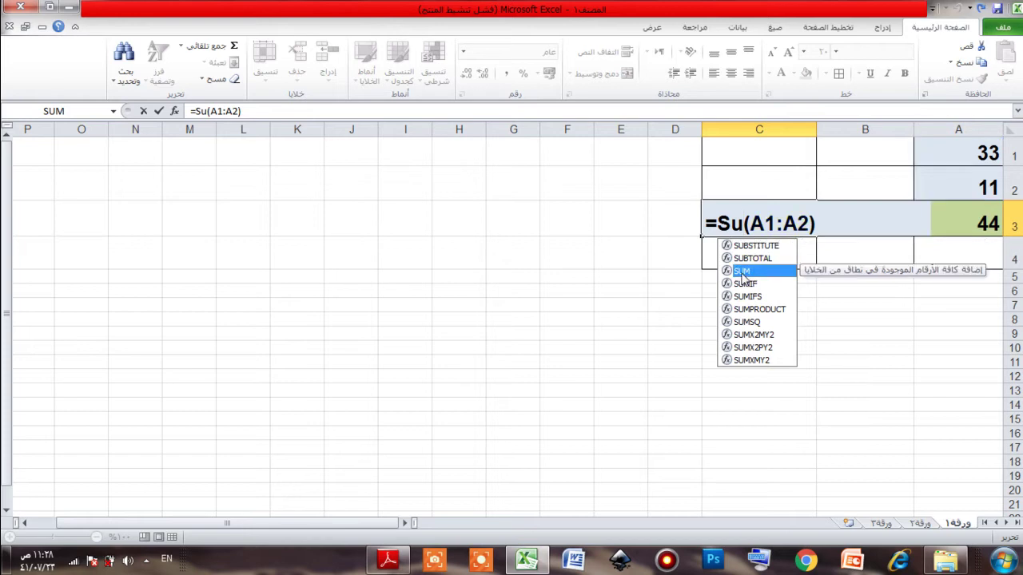
pyautogui.press('Return')
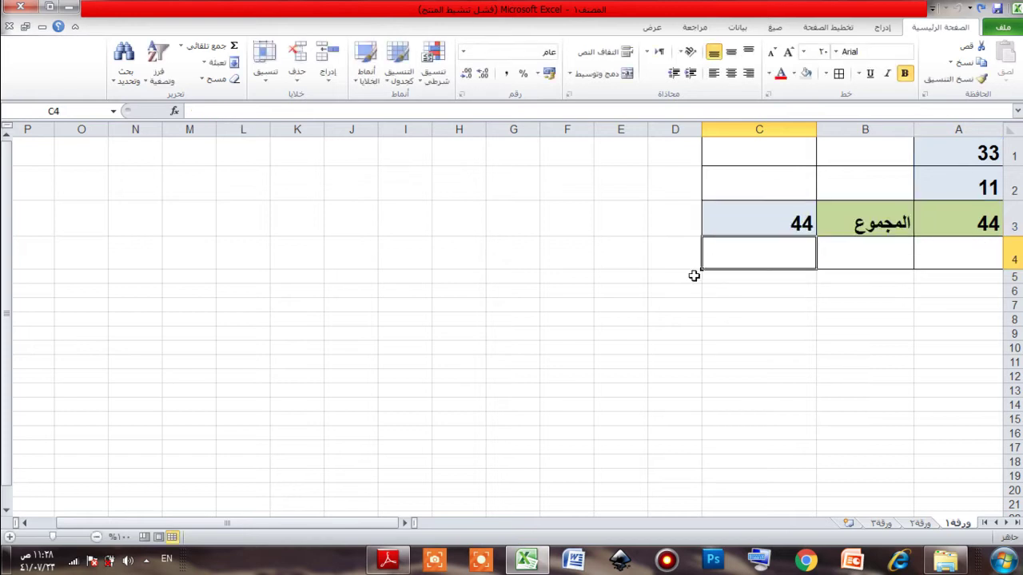
pyautogui.click(791, 379)
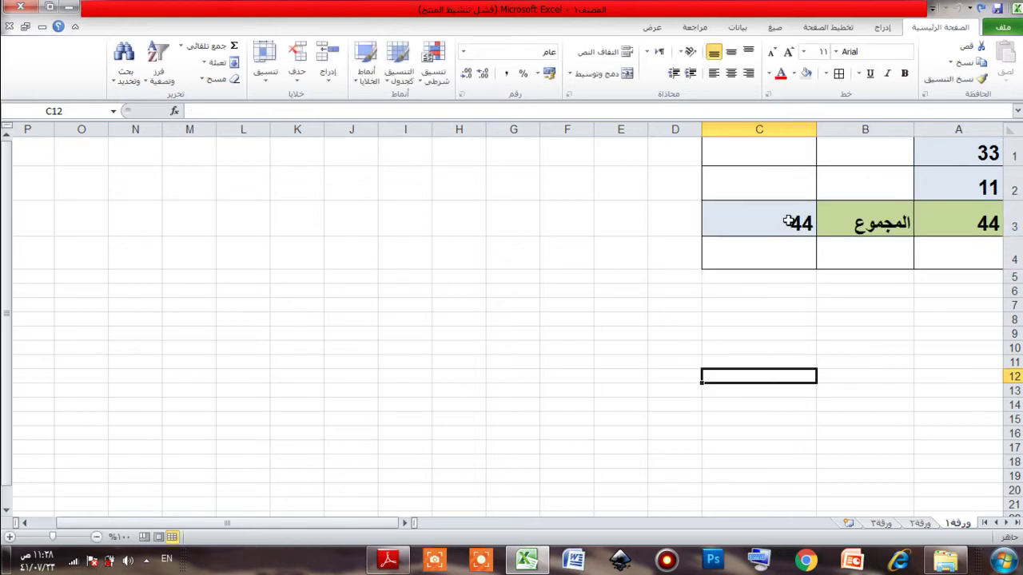
pyautogui.click(954, 222)
pyautogui.click(769, 221)
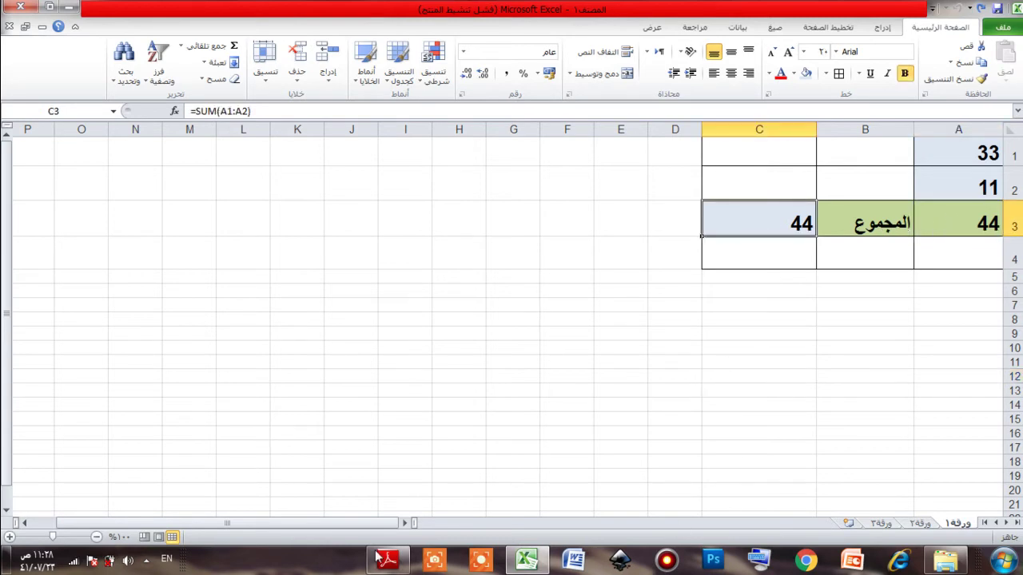
pyautogui.click(148, 562)
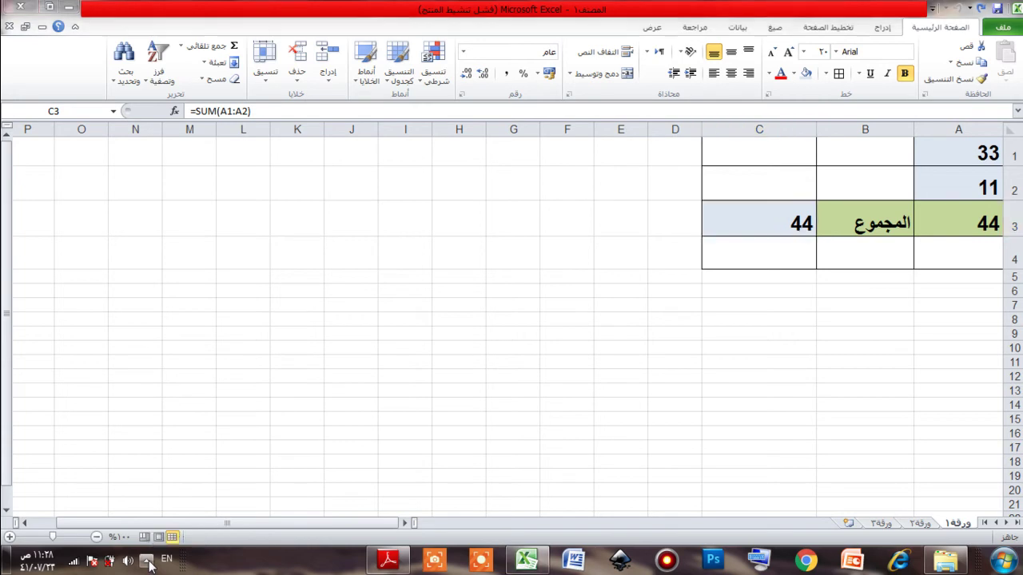